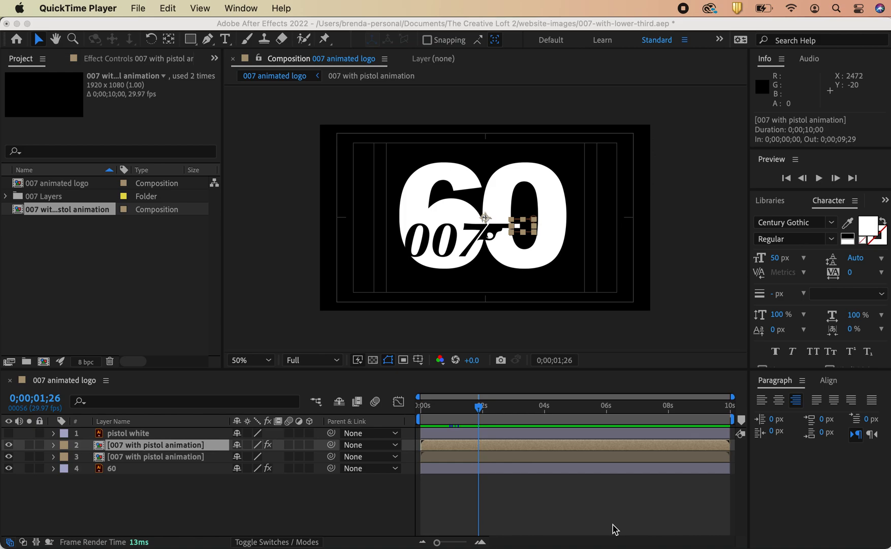
# Step: Preview the 007 animated logo animation, checking the pistol animation layer, and return to the start
pyautogui.click(478, 239)
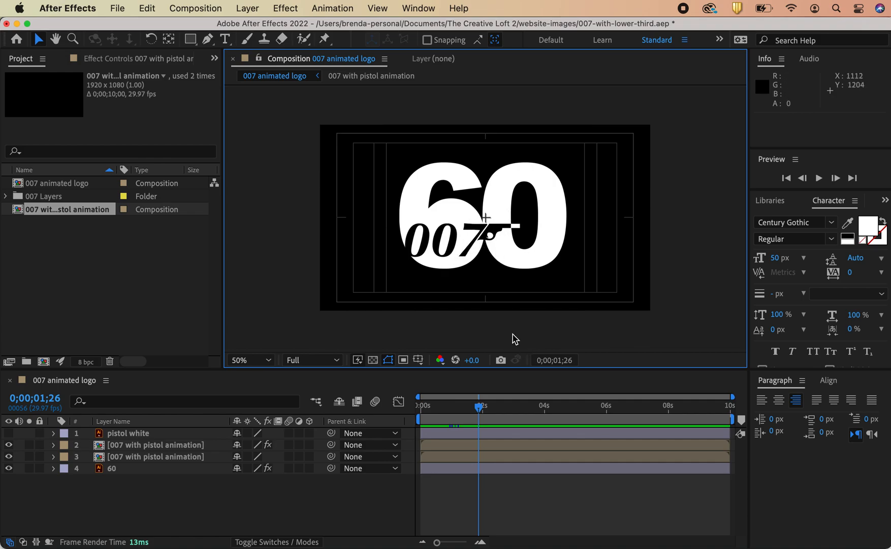
pyautogui.moveTo(481, 411); pyautogui.dragTo(517, 424)
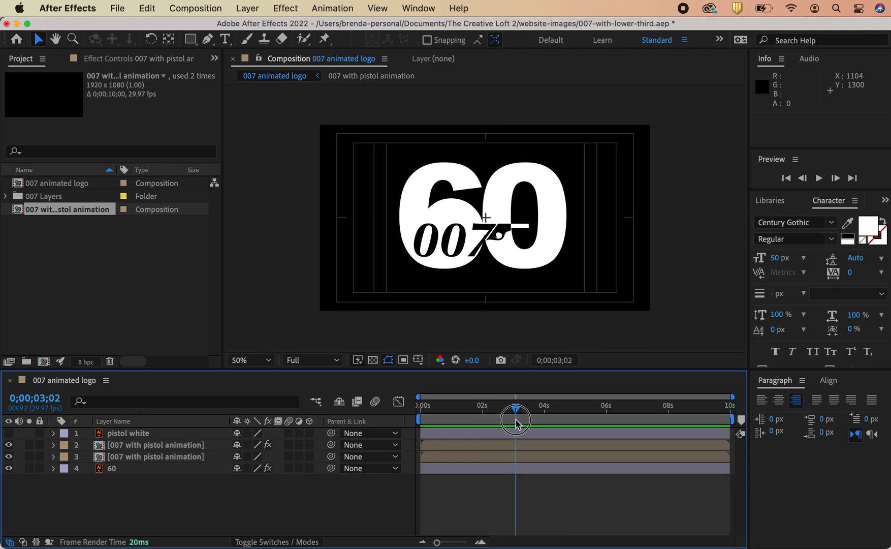
pyautogui.moveTo(517, 424); pyautogui.dragTo(485, 427)
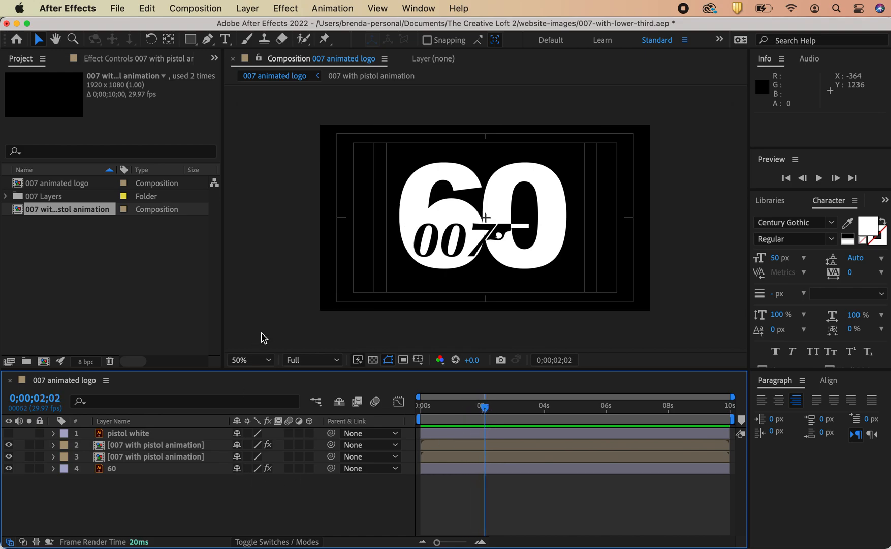
pyautogui.click(520, 232)
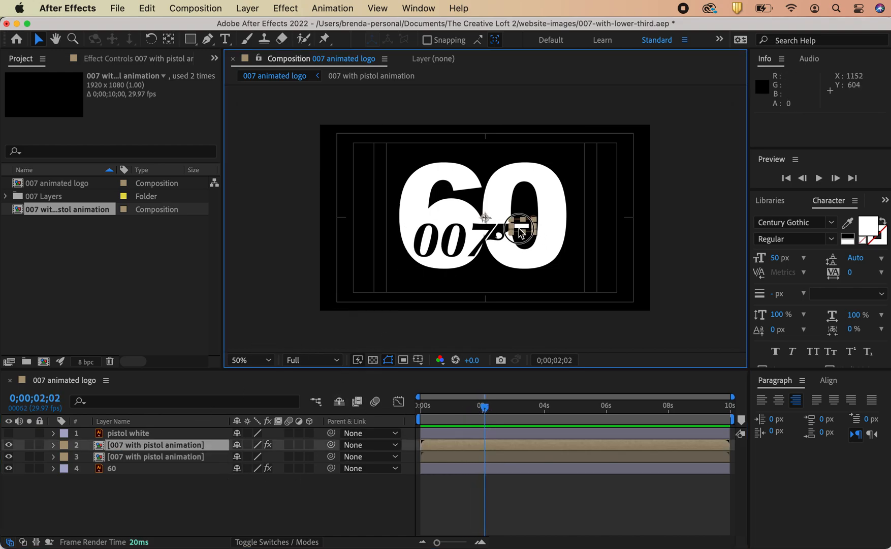
pyautogui.click(8, 445)
pyautogui.click(8, 445)
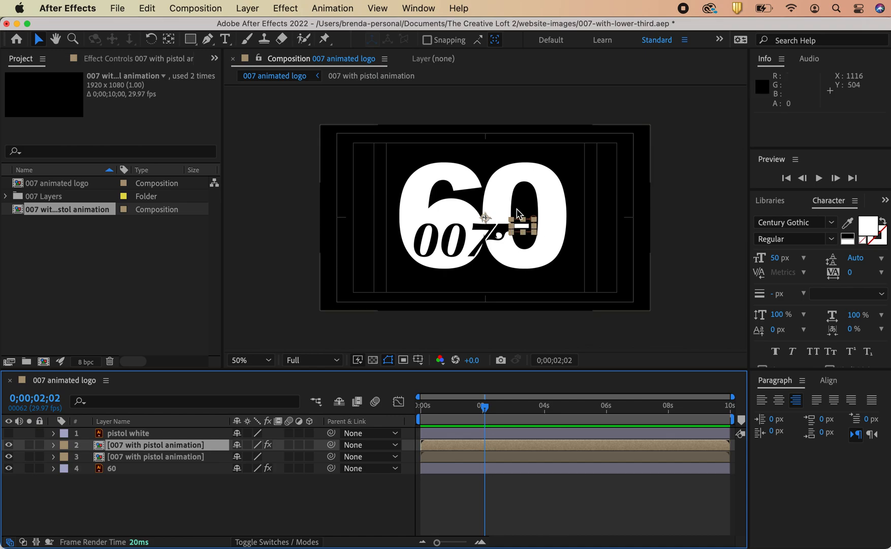
pyautogui.moveTo(486, 412); pyautogui.dragTo(419, 412)
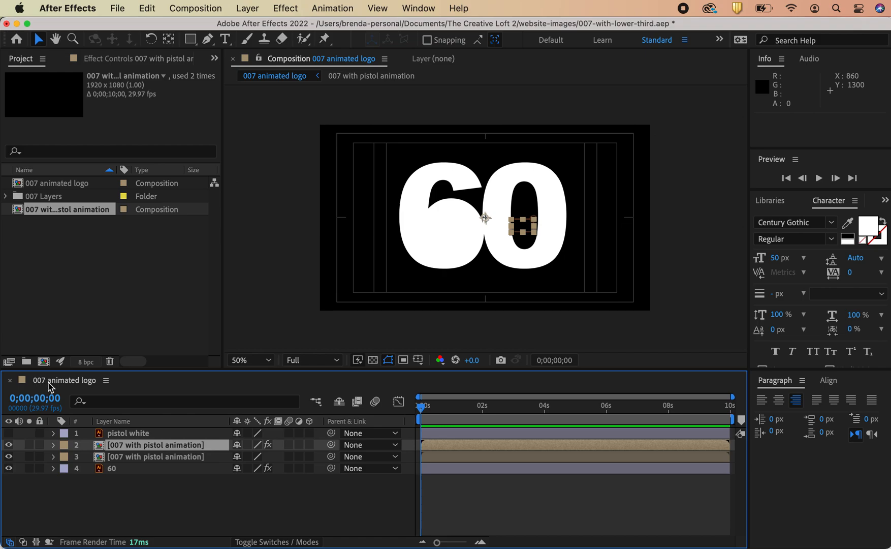
pyautogui.click(117, 497)
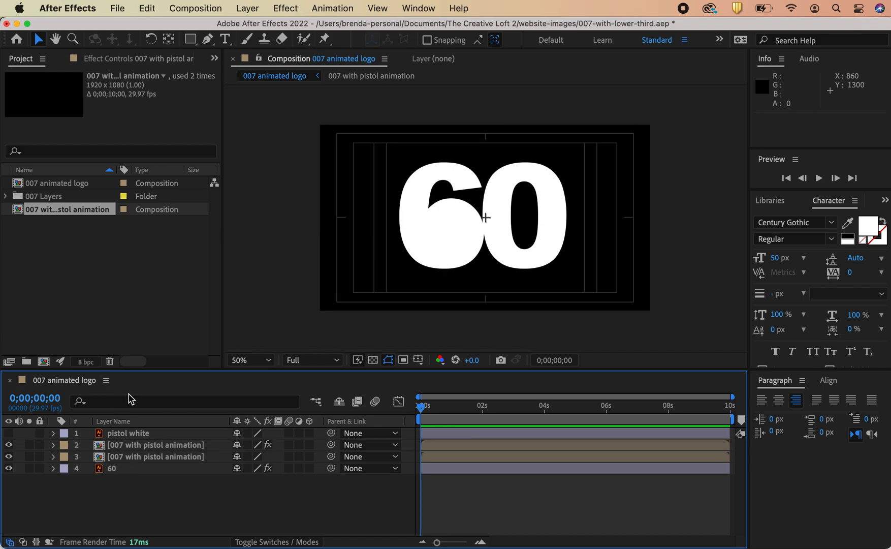
# Step: Create a new composition with the default HDTV 1080 29.97 settings
pyautogui.click(106, 250)
pyautogui.click(199, 8)
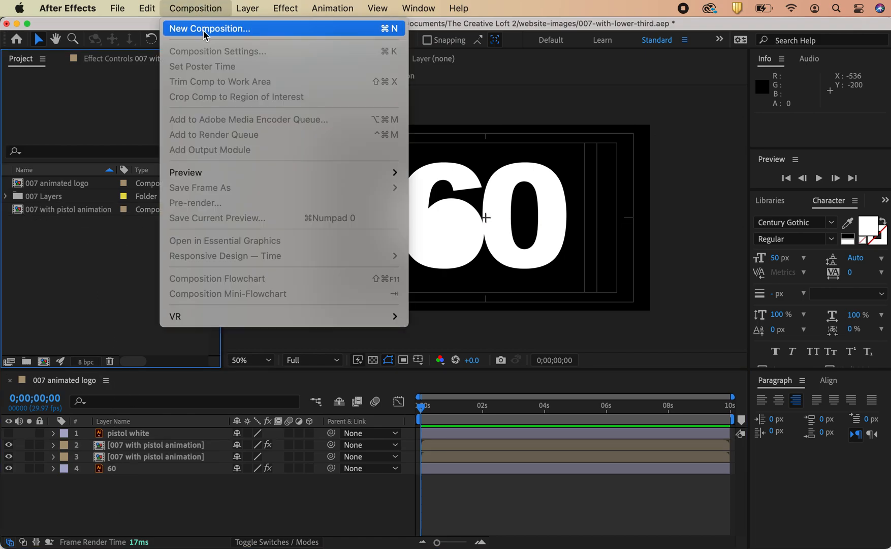
pyautogui.click(203, 29)
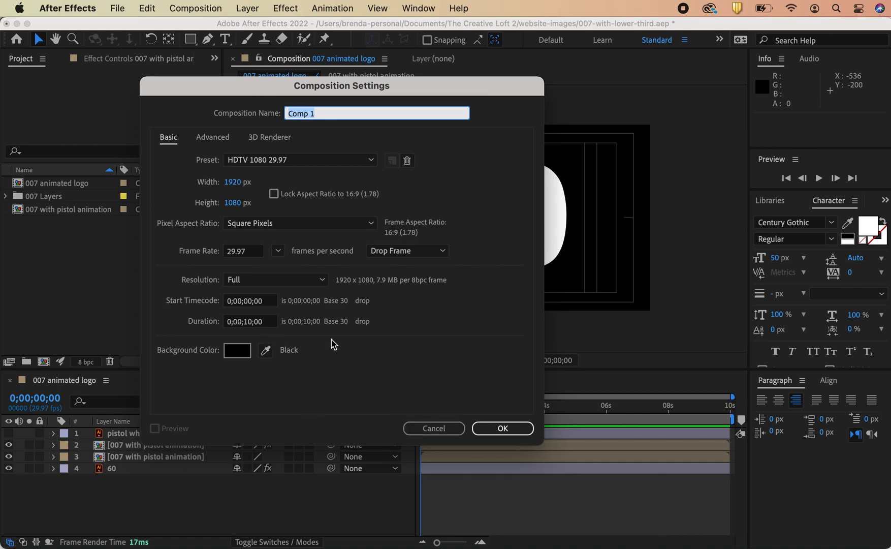
pyautogui.click(499, 429)
pyautogui.click(492, 428)
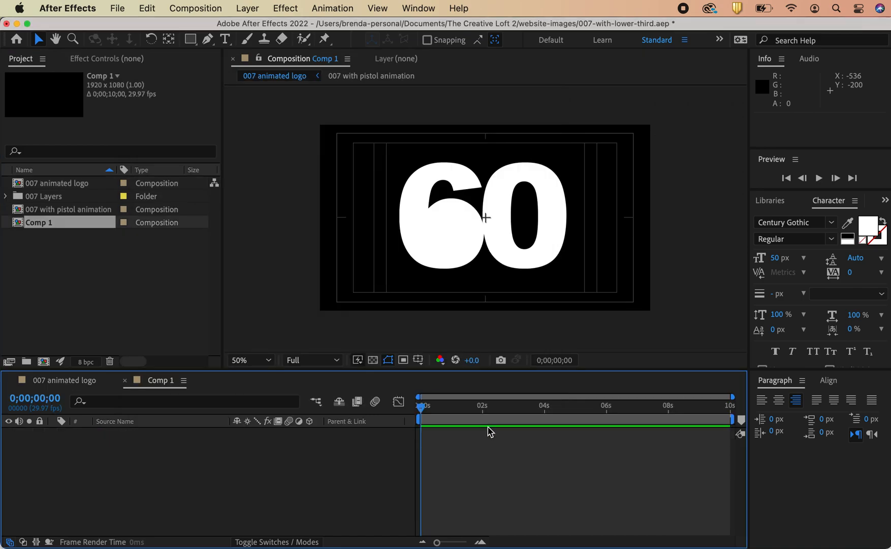
# Step: Review the 007 animated logo composition's settings without changing them
pyautogui.click(62, 380)
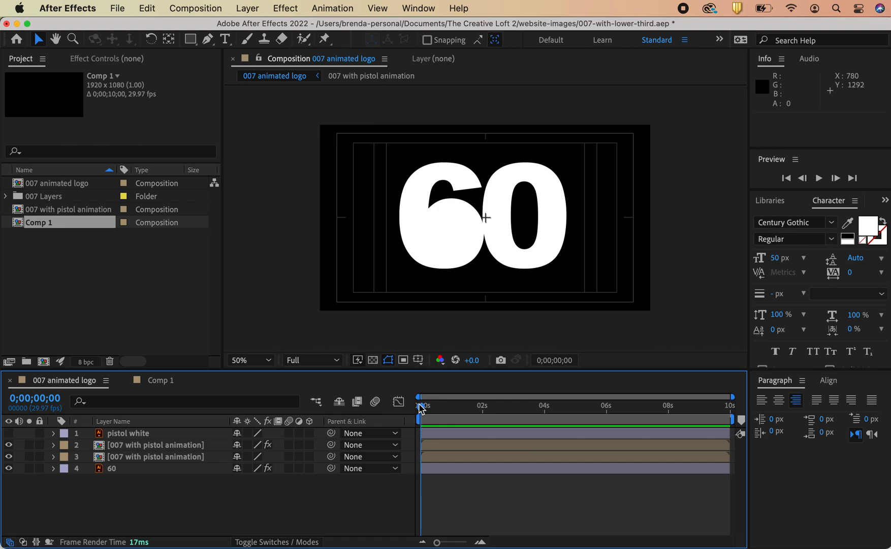
pyautogui.moveTo(420, 409); pyautogui.dragTo(512, 408)
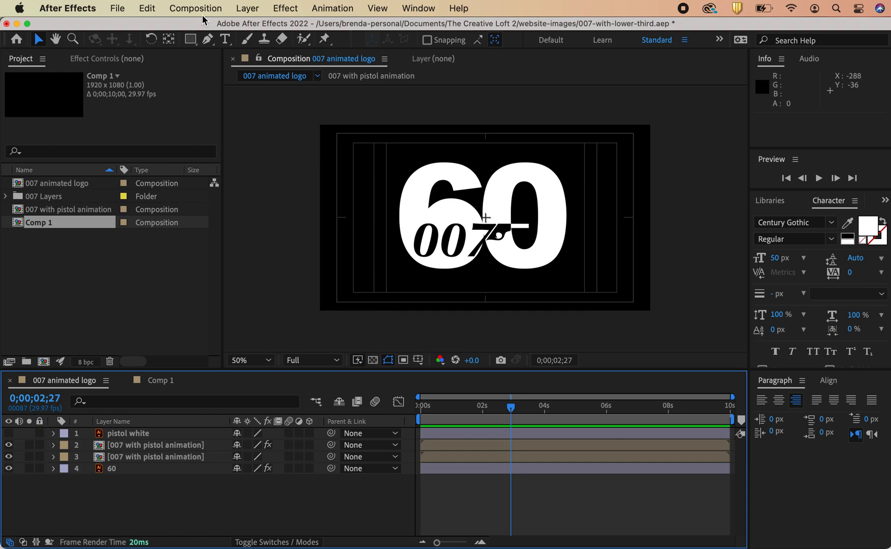
pyautogui.click(186, 9)
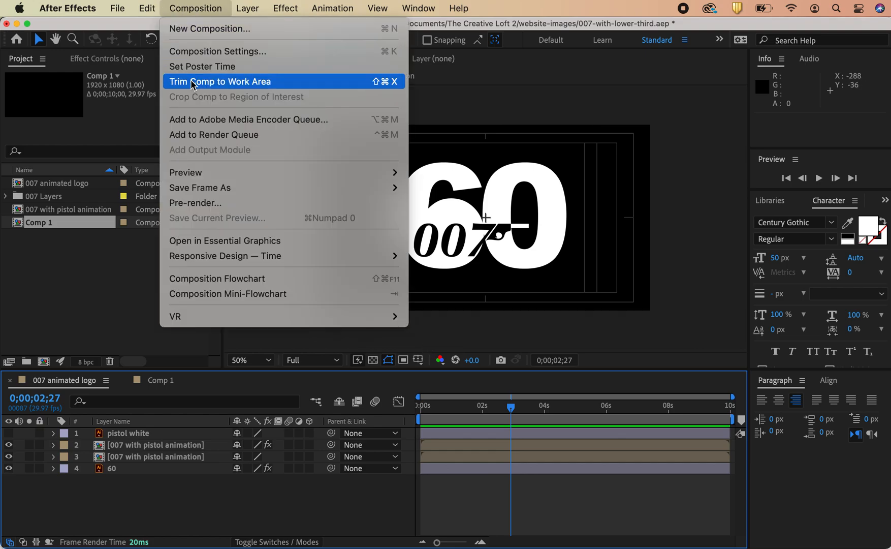
pyautogui.click(203, 52)
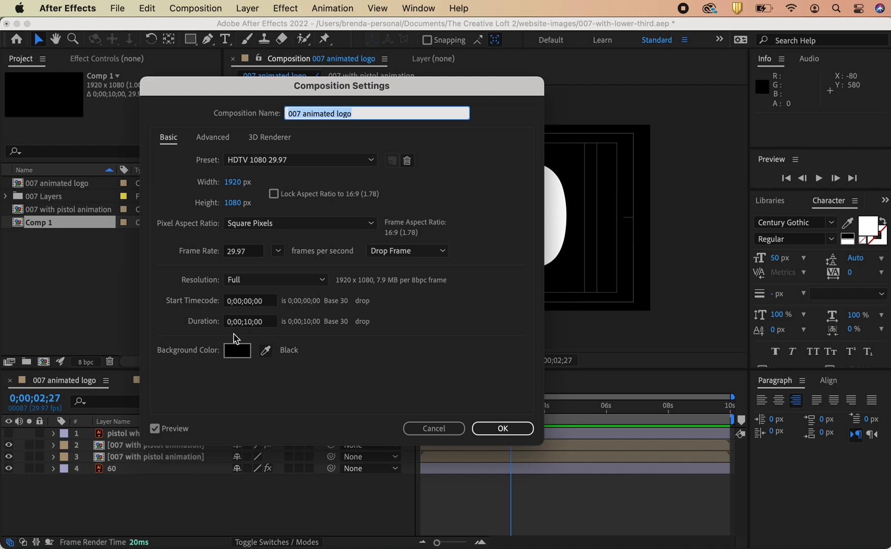
pyautogui.click(427, 430)
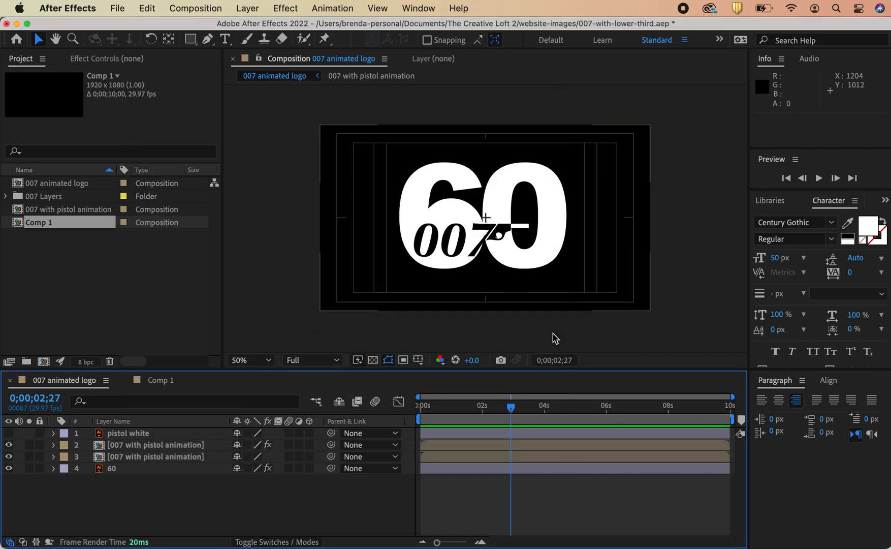
# Step: Rename the new composition as 007 lower thirds
pyautogui.moveTo(511, 406); pyautogui.dragTo(531, 406)
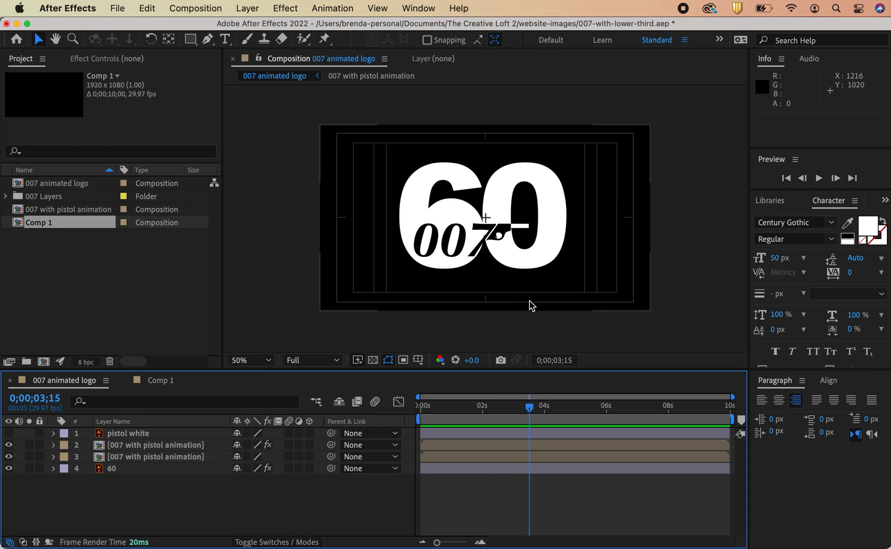
pyautogui.click(159, 381)
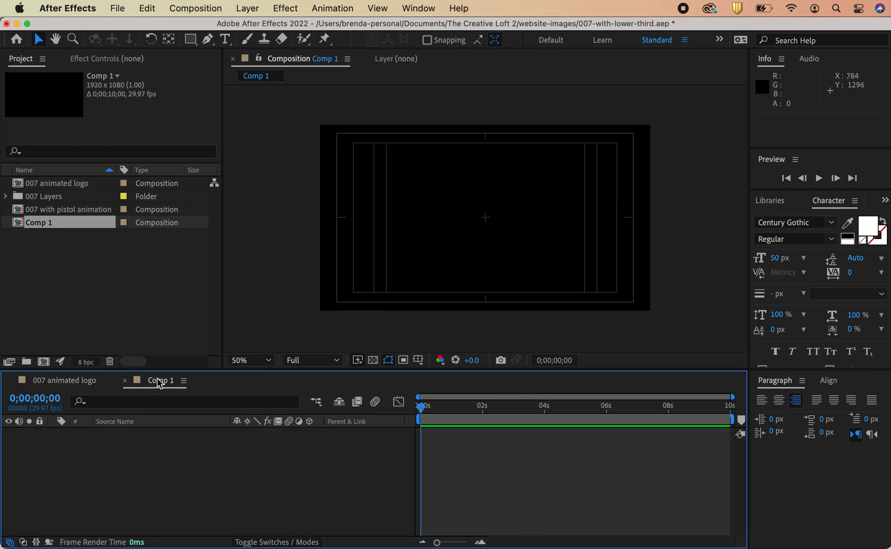
pyautogui.click(197, 9)
pyautogui.click(199, 51)
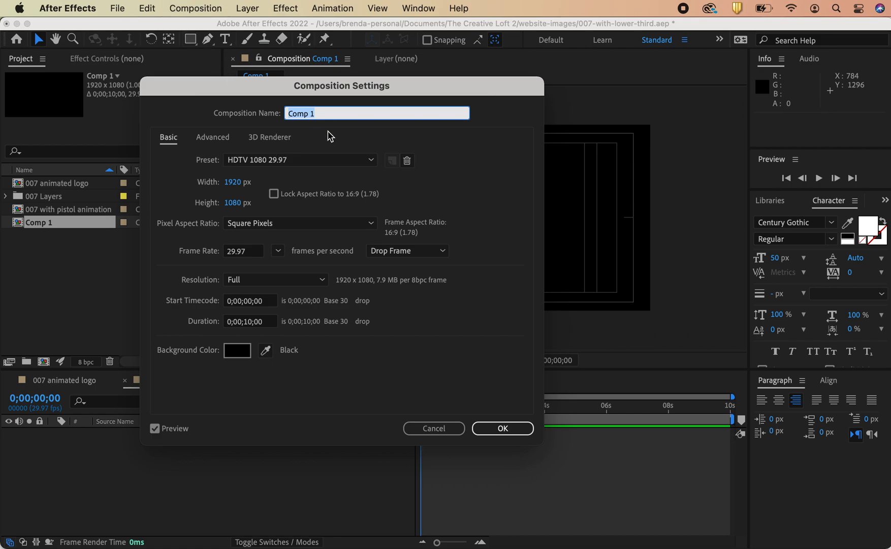
pyautogui.write('007 lower thirds')
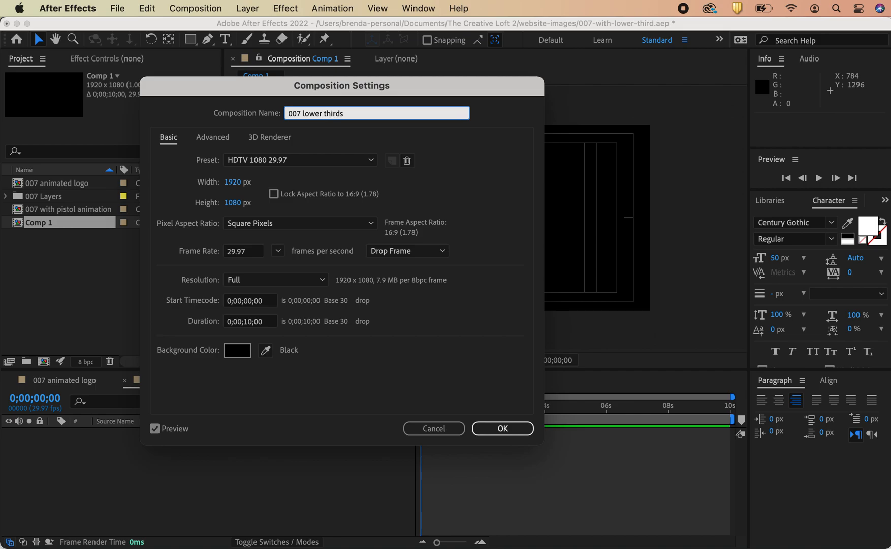
pyautogui.press('Return')
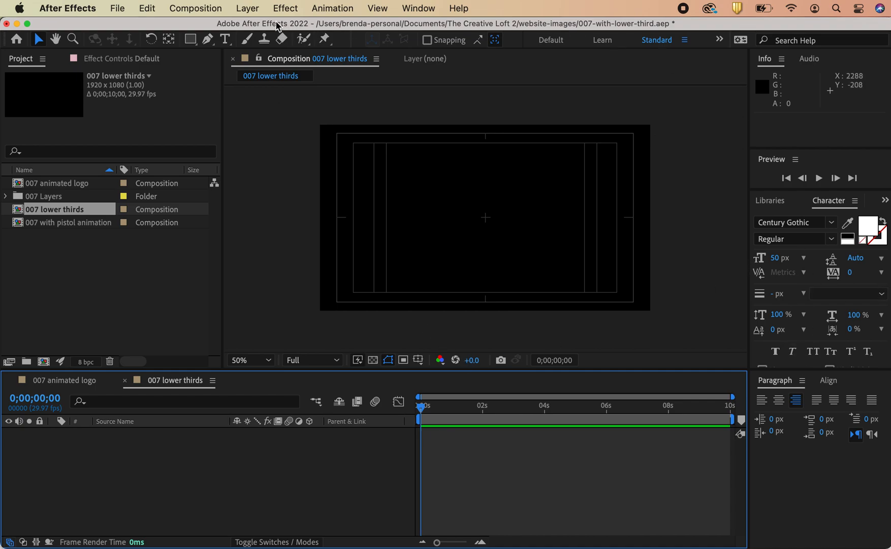
# Step: Add a text layer reading JAMES BOND in the composition
pyautogui.click(225, 38)
pyautogui.click(451, 206)
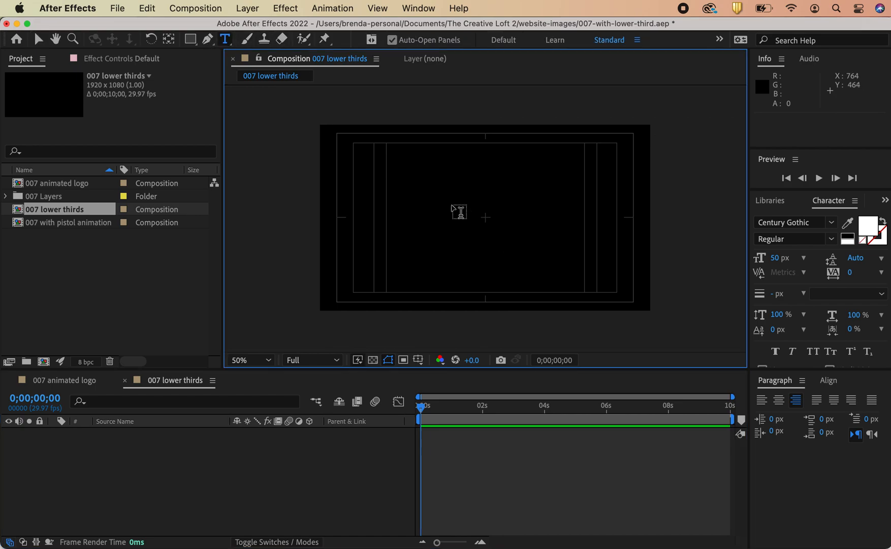
pyautogui.write('JAMES')
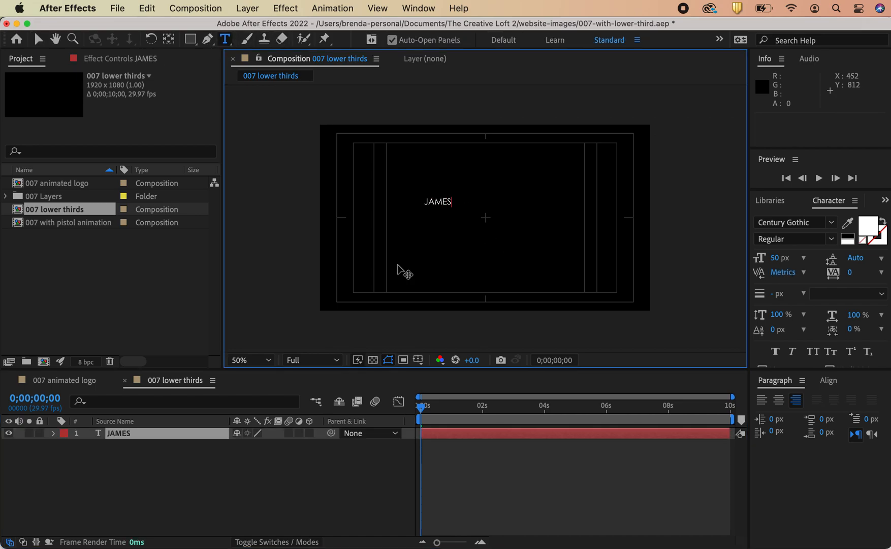
pyautogui.write(' BOND')
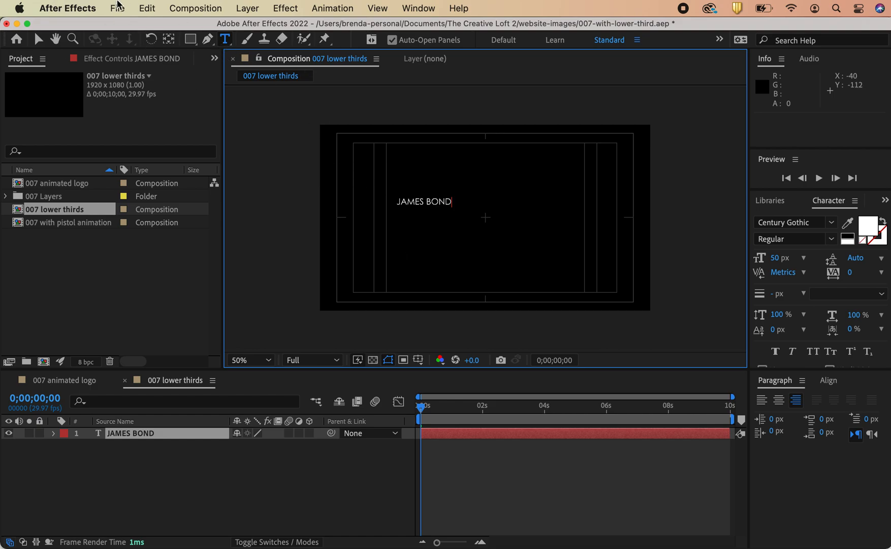
# Step: Set the JAMES BOND text to 110 px and Bold style
pyautogui.click(40, 40)
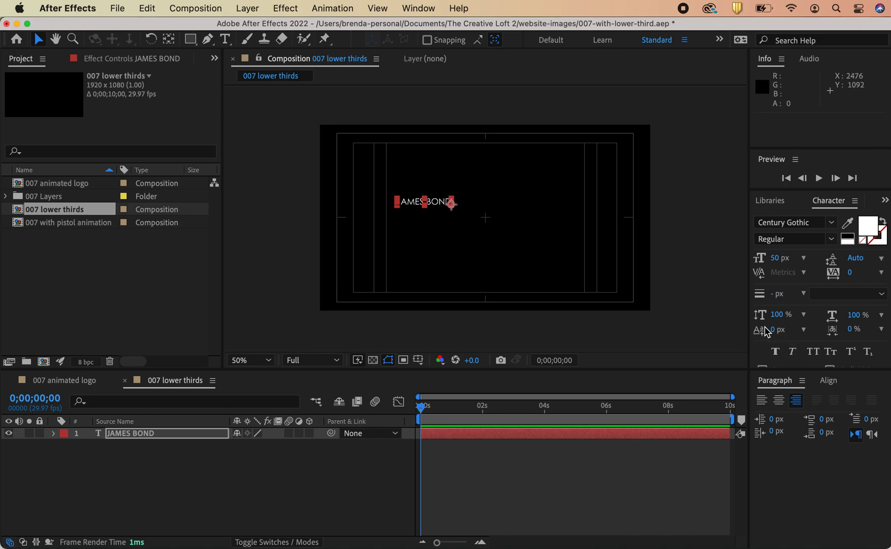
pyautogui.click(776, 259)
pyautogui.write('110')
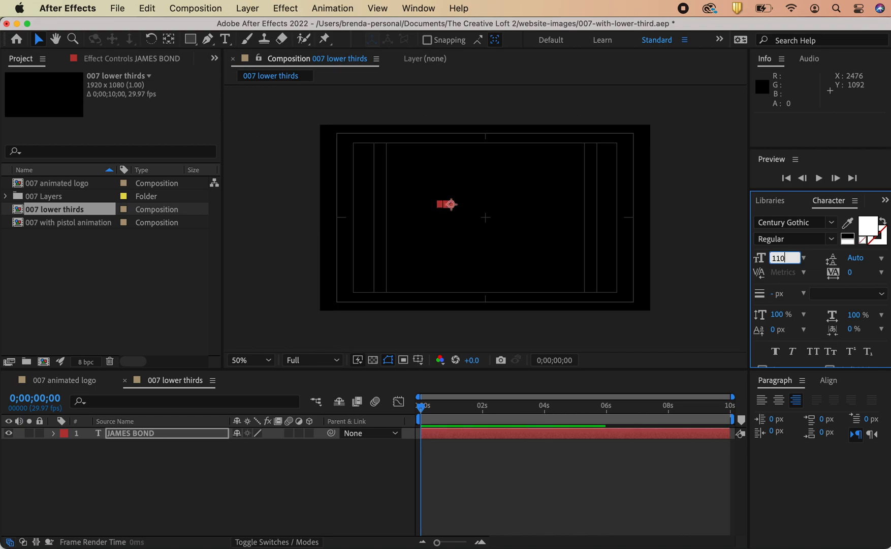
pyautogui.click(831, 247)
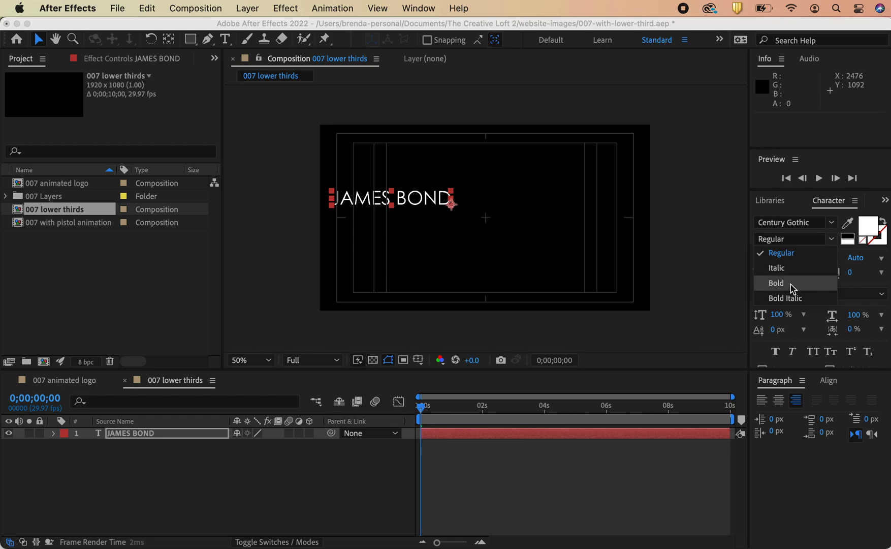
pyautogui.click(777, 283)
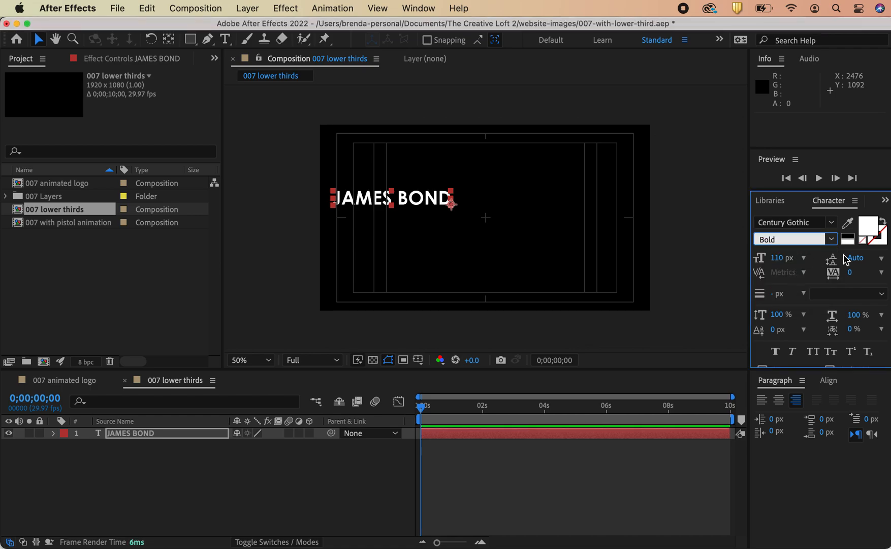
# Step: Center the JAMES BOND text horizontally in the composition
pyautogui.click(829, 382)
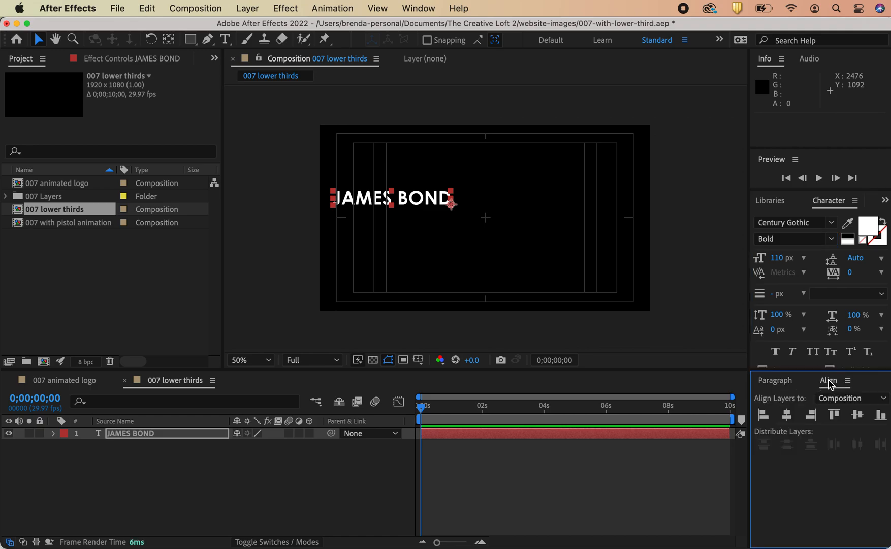
pyautogui.click(789, 416)
pyautogui.click(710, 273)
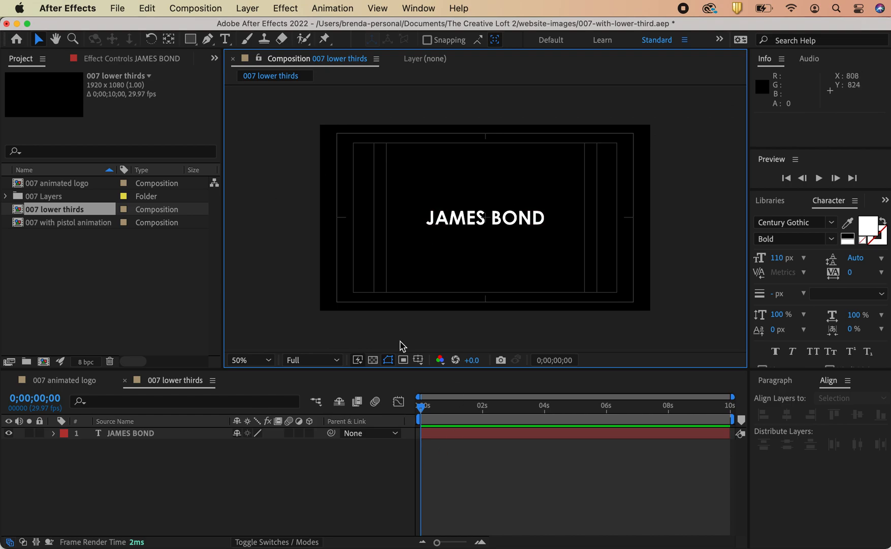
# Step: Add a second text layer reading 60th ANNIVERSARY below the title
pyautogui.click(225, 38)
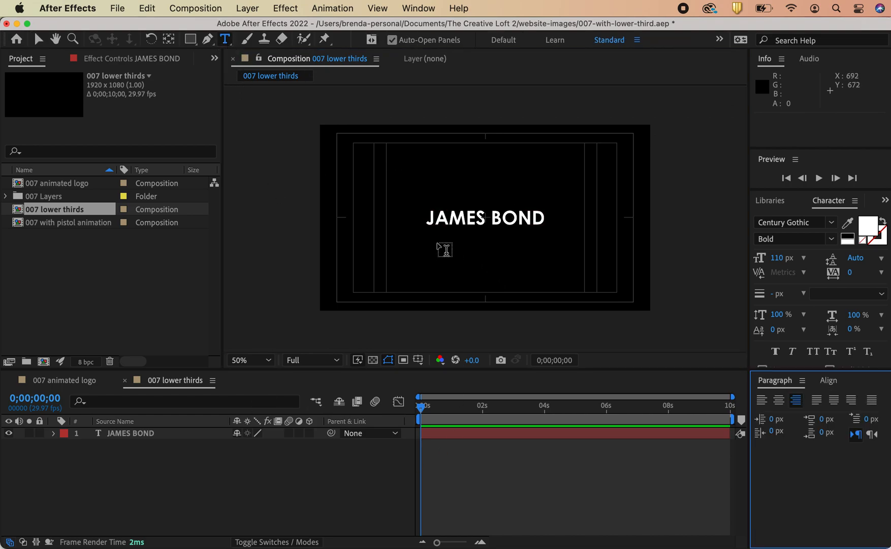
pyautogui.click(432, 249)
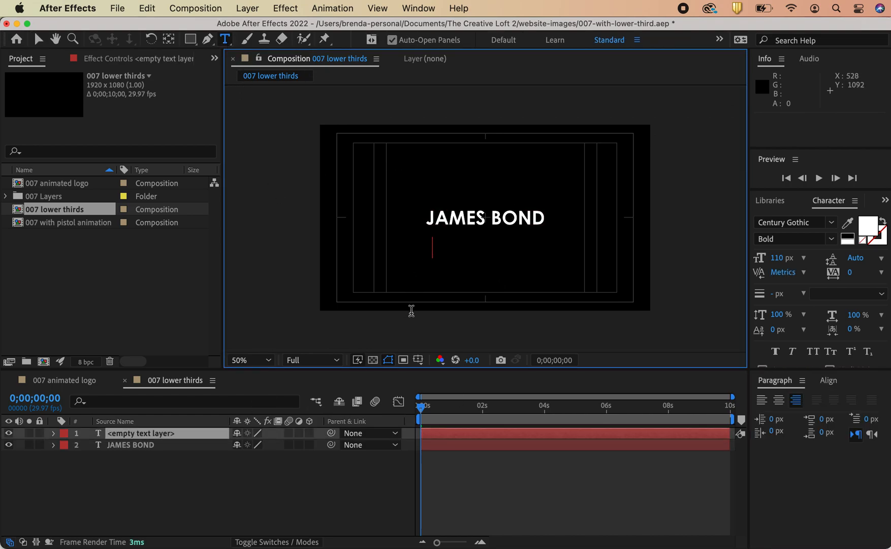
pyautogui.write('60th ')
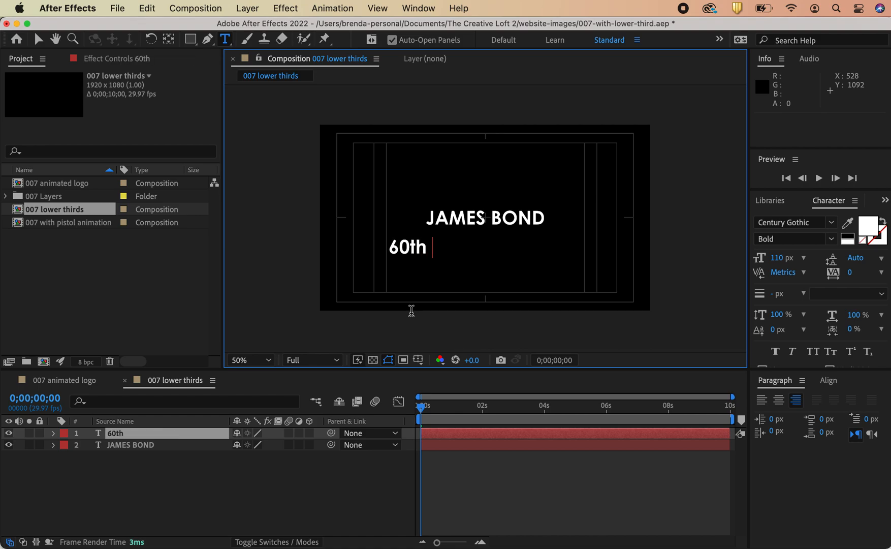
pyautogui.write('ANNIVER')
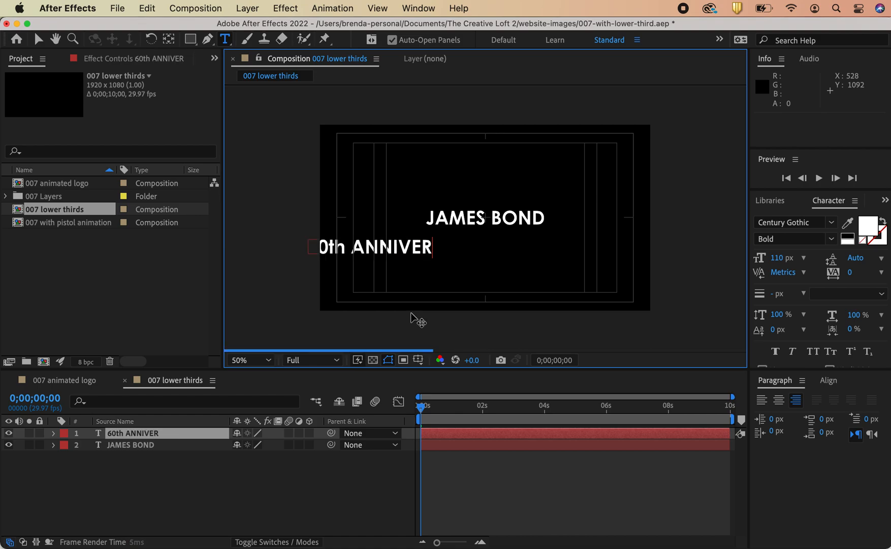
pyautogui.write('SARY')
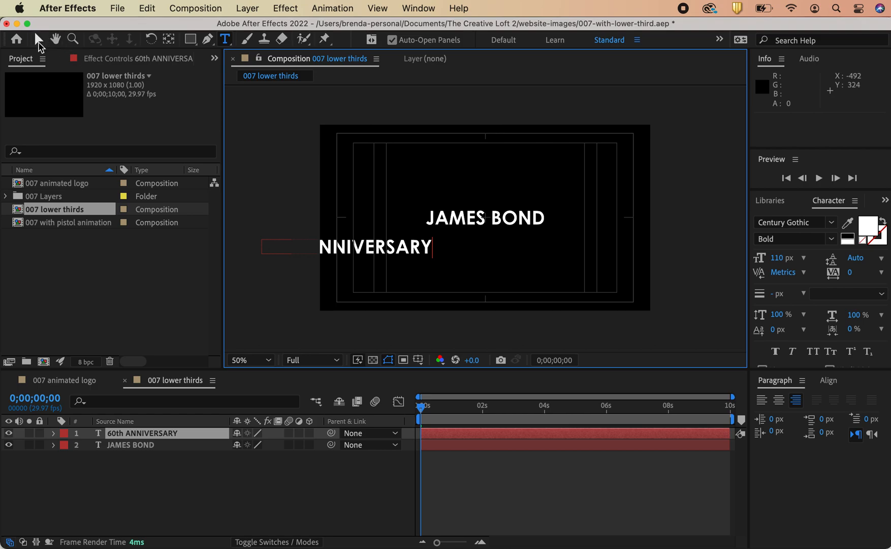
# Step: Move the 60th ANNIVERSARY text directly beneath JAMES BOND
pyautogui.click(38, 38)
pyautogui.moveTo(351, 246); pyautogui.dragTo(485, 244)
pyautogui.click(829, 381)
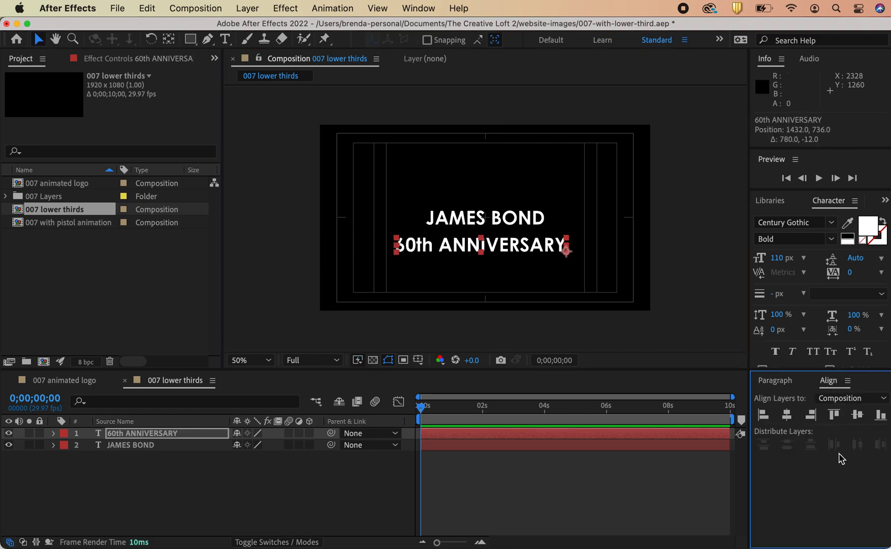
# Step: Center the 60th ANNIVERSARY text in the composition and nudge it down to sit below JAMES BOND
pyautogui.click(788, 415)
pyautogui.click(861, 420)
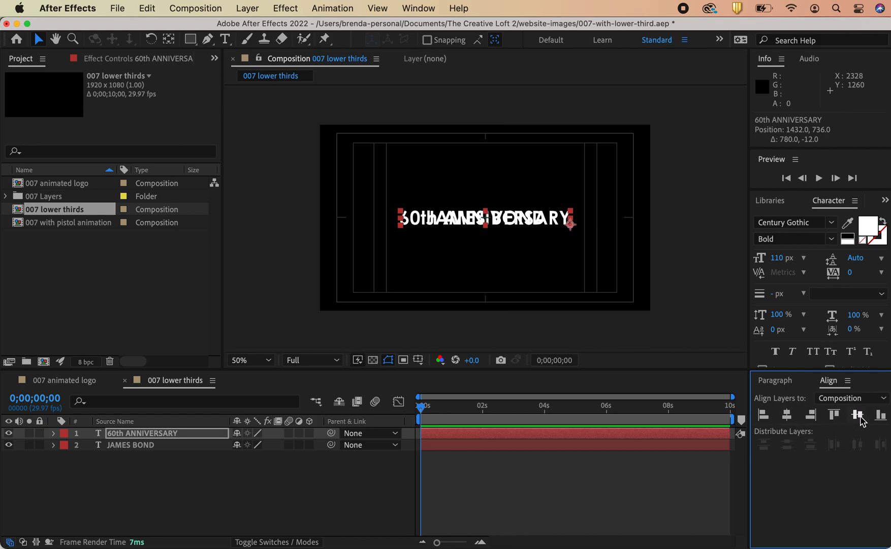
pyautogui.hotkey('shift', 'Down')
pyautogui.hotkey('shift', 'Down')
pyautogui.hotkey('shift', 'Down')
pyautogui.hotkey('shift', 'Down')
pyautogui.hotkey('shift', 'Down')
pyautogui.hotkey('shift', 'Down')
pyautogui.hotkey('shift', 'Down')
pyautogui.hotkey('shift', 'Down')
pyautogui.hotkey('shift', 'Down')
pyautogui.hotkey('shift', 'Down')
pyautogui.hotkey('shift', 'Down')
pyautogui.hotkey('shift', 'Down')
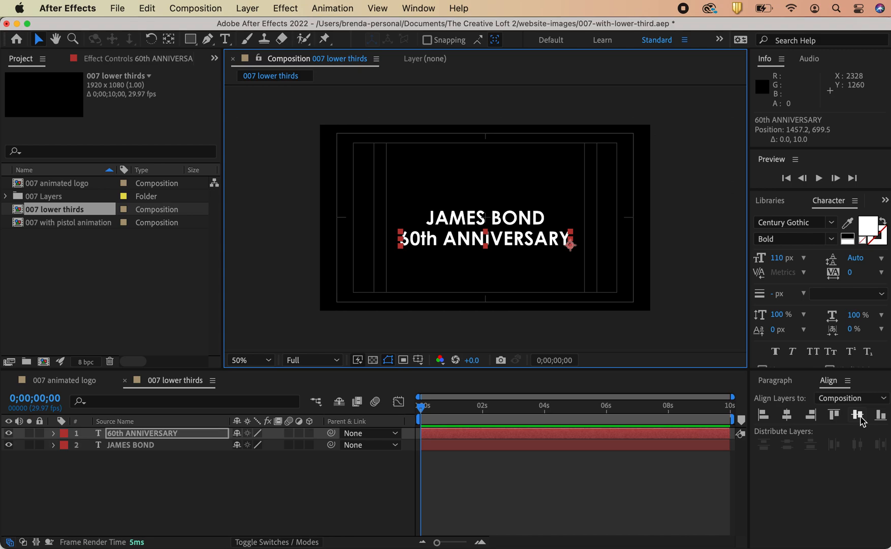
pyautogui.press('Up')
pyautogui.press('Up')
pyautogui.press('Up')
pyautogui.press('Up')
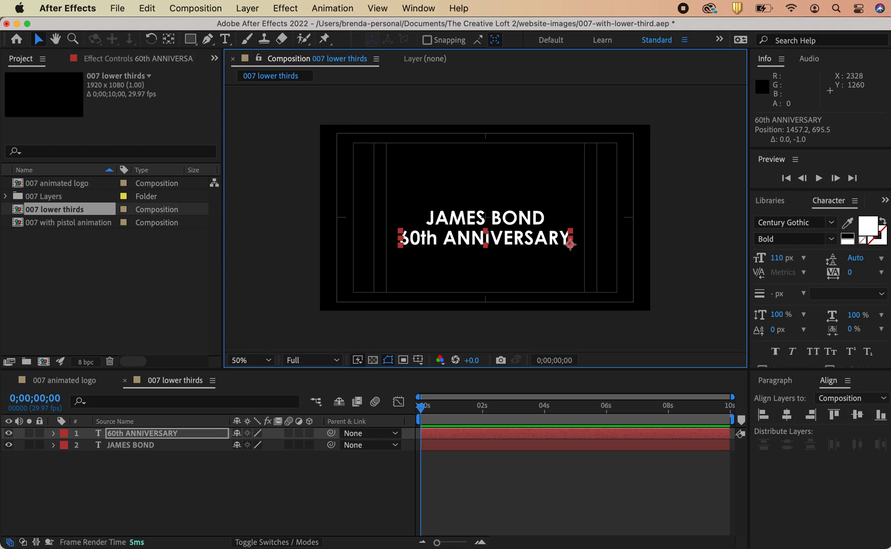
# Step: Set the 60th ANNIVERSARY text to 60 px and Regular style
pyautogui.click(779, 258)
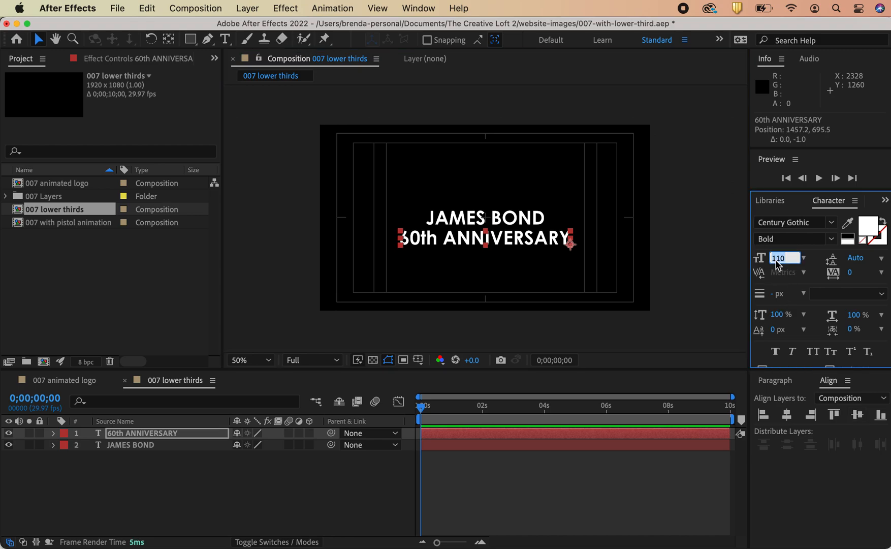
pyautogui.write('60')
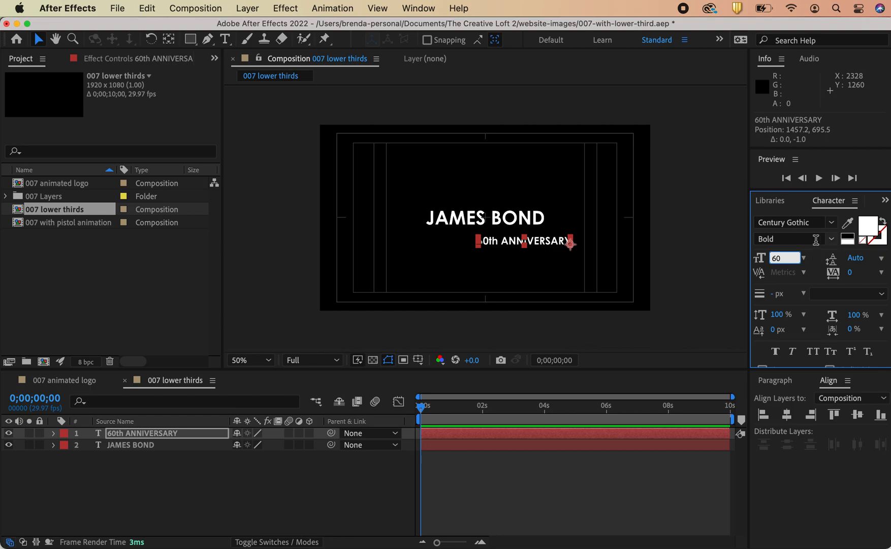
pyautogui.click(831, 238)
pyautogui.click(817, 254)
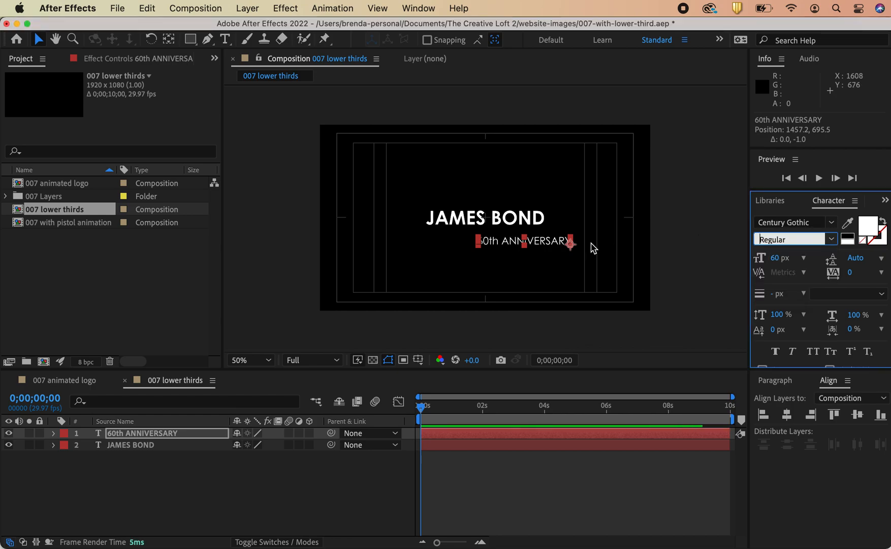
# Step: Recenter the 60th ANNIVERSARY text horizontally and nudge it to sit just beneath JAMES BOND
pyautogui.moveTo(556, 248); pyautogui.dragTo(521, 242)
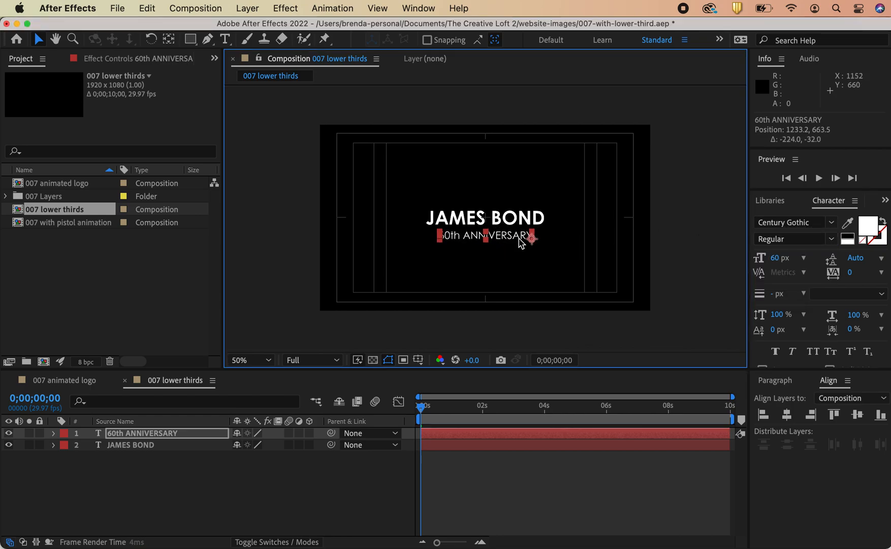
pyautogui.click(789, 416)
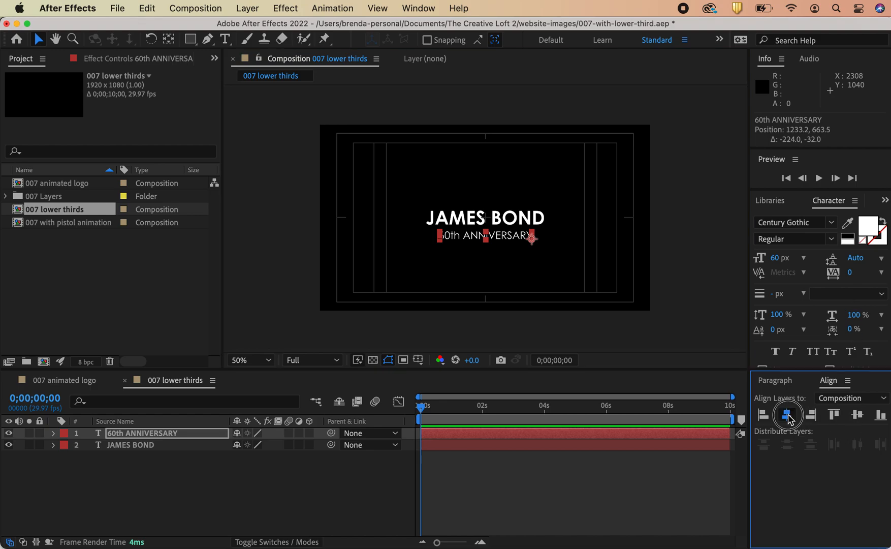
pyautogui.click(858, 417)
pyautogui.hotkey('shift', 'Down')
pyautogui.hotkey('shift', 'Down')
pyautogui.hotkey('shift', 'Down')
pyautogui.hotkey('shift', 'Down')
pyautogui.hotkey('shift', 'Down')
pyautogui.hotkey('shift', 'Down')
pyautogui.hotkey('shift', 'Down')
pyautogui.hotkey('shift', 'Down')
pyautogui.hotkey('shift', 'Down')
pyautogui.hotkey('shift', 'Down')
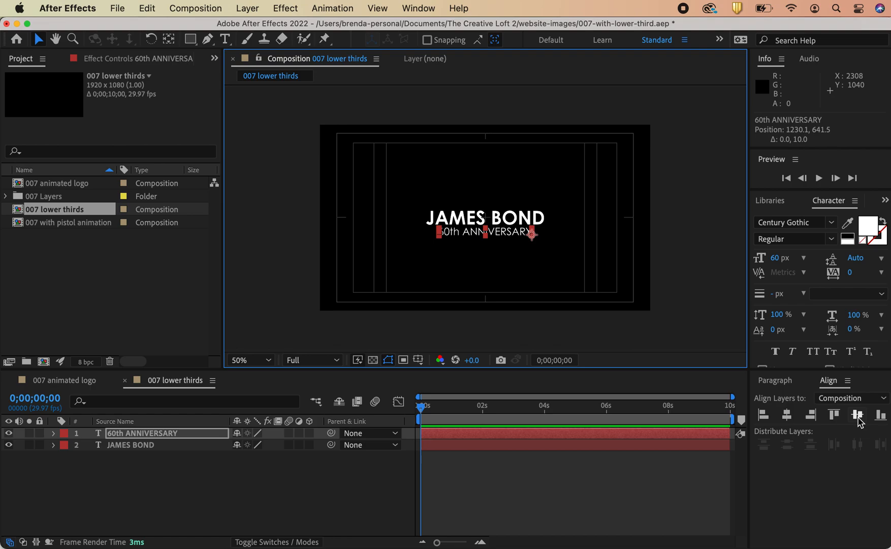
pyautogui.click(737, 315)
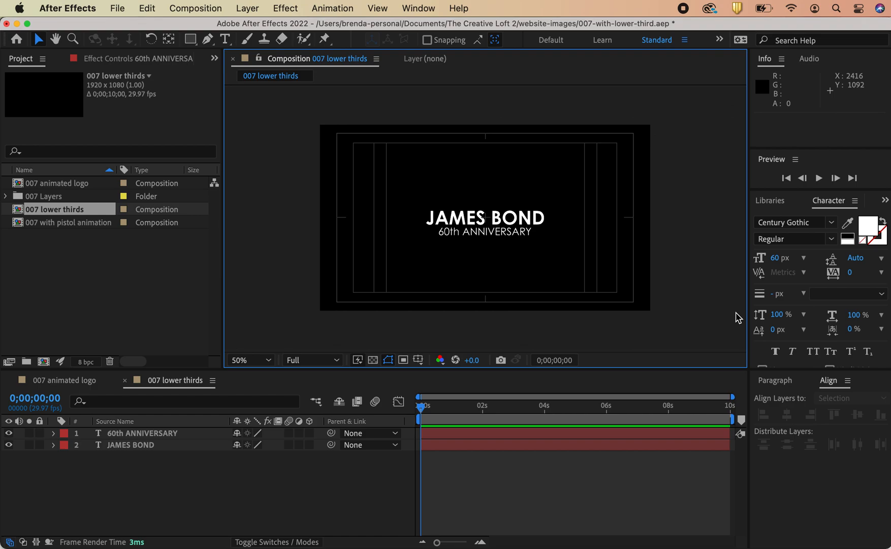
# Step: Draw a straight horizontal line with the Pen tool beneath 60th ANNIVERSARY, about 515 px long
pyautogui.click(449, 436)
pyautogui.click(605, 345)
pyautogui.click(207, 39)
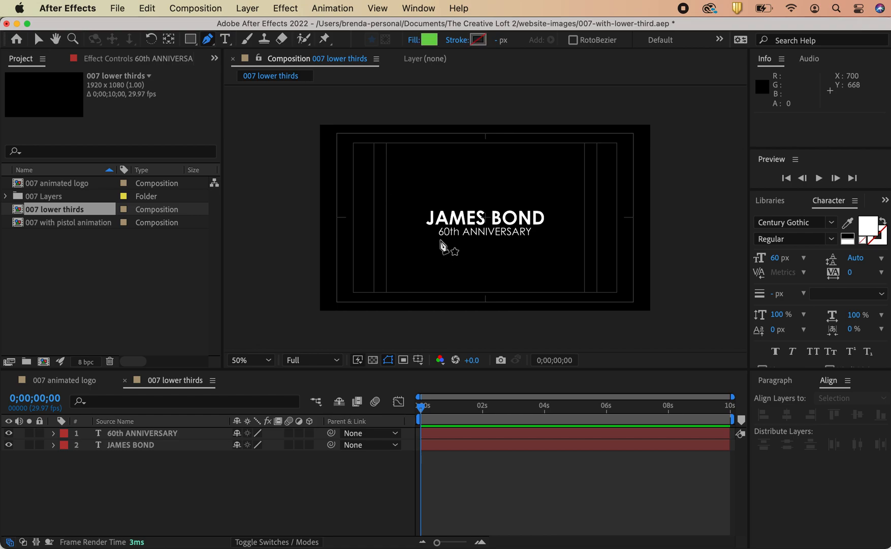
pyautogui.click(441, 241)
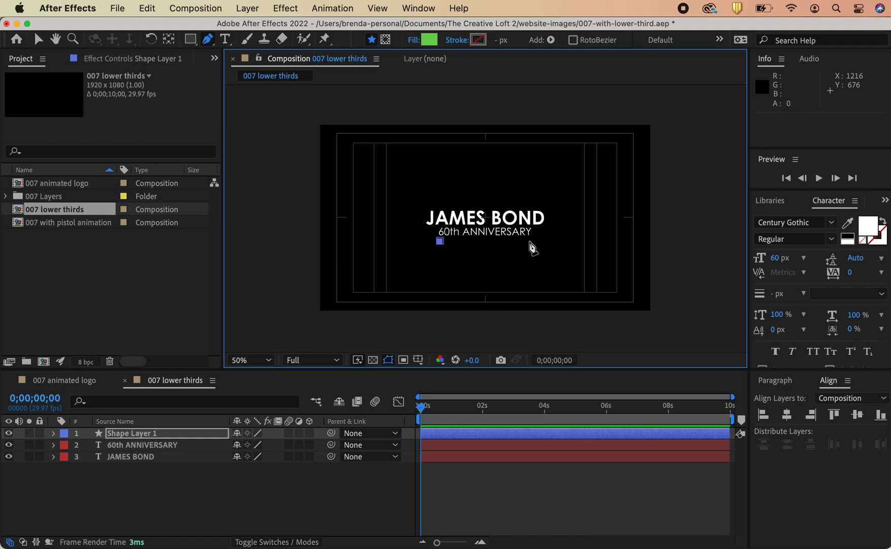
pyautogui.click(529, 241)
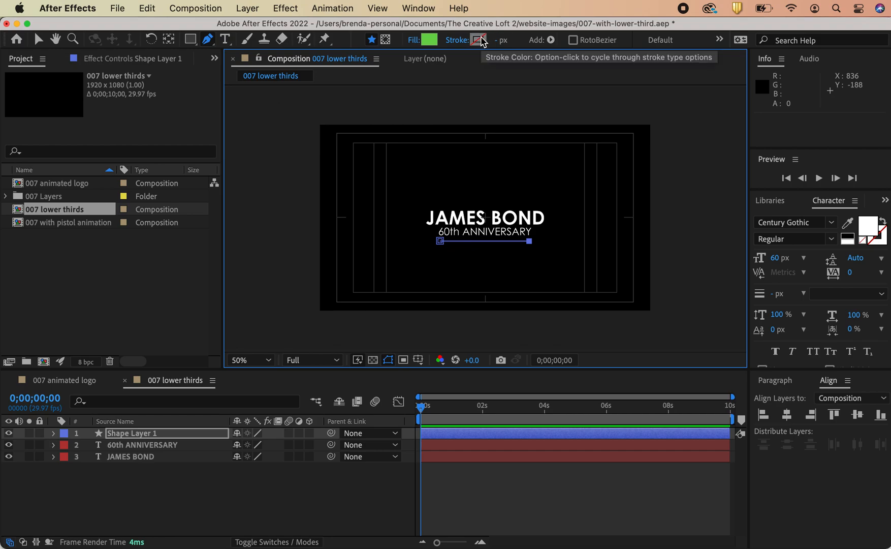
pyautogui.click(38, 40)
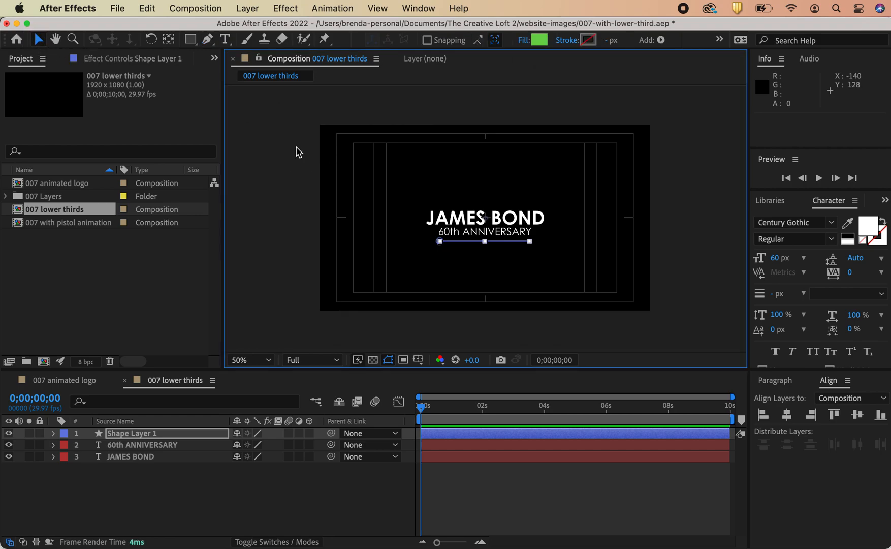
pyautogui.click(275, 153)
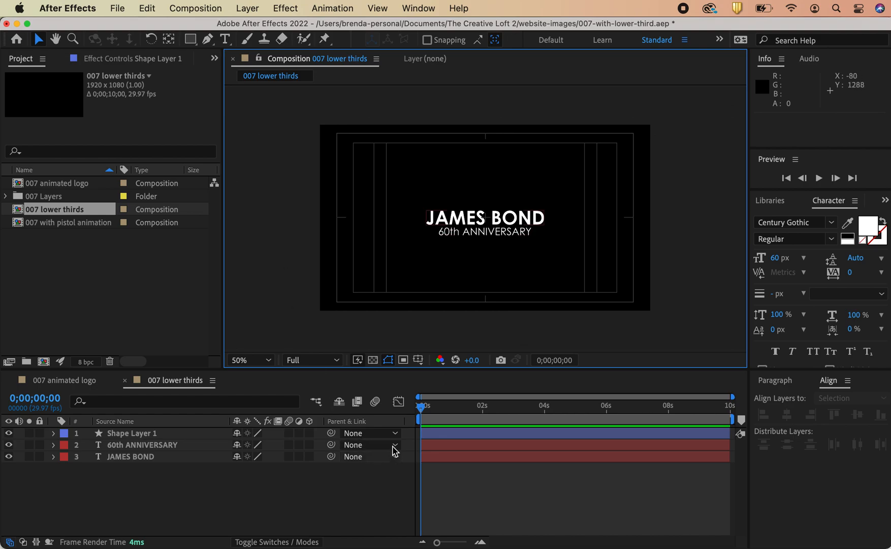
# Step: Set the line shape layer's fill to None
pyautogui.click(450, 433)
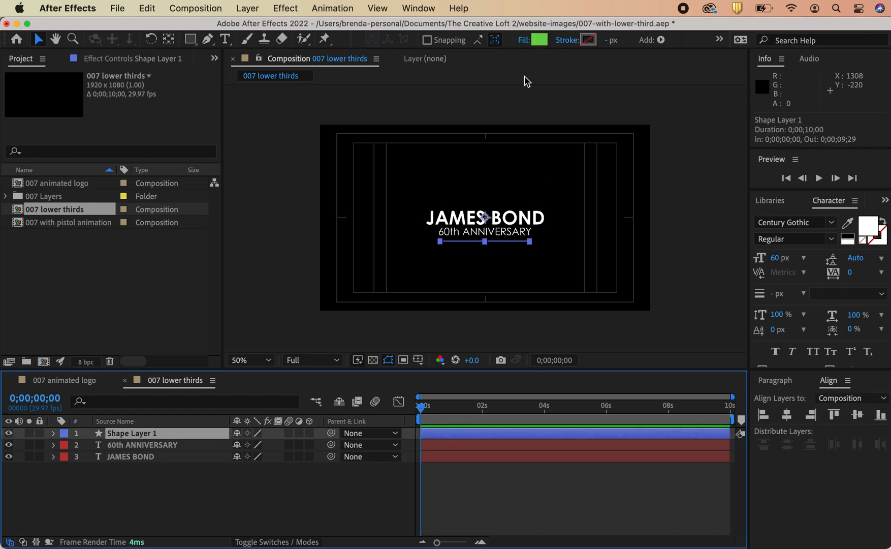
pyautogui.click(541, 40)
pyautogui.click(686, 265)
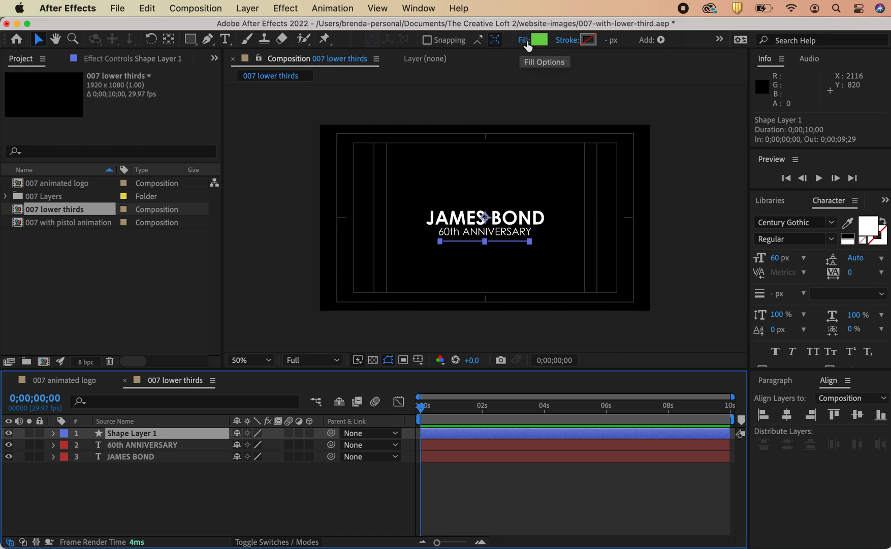
pyautogui.click(534, 42)
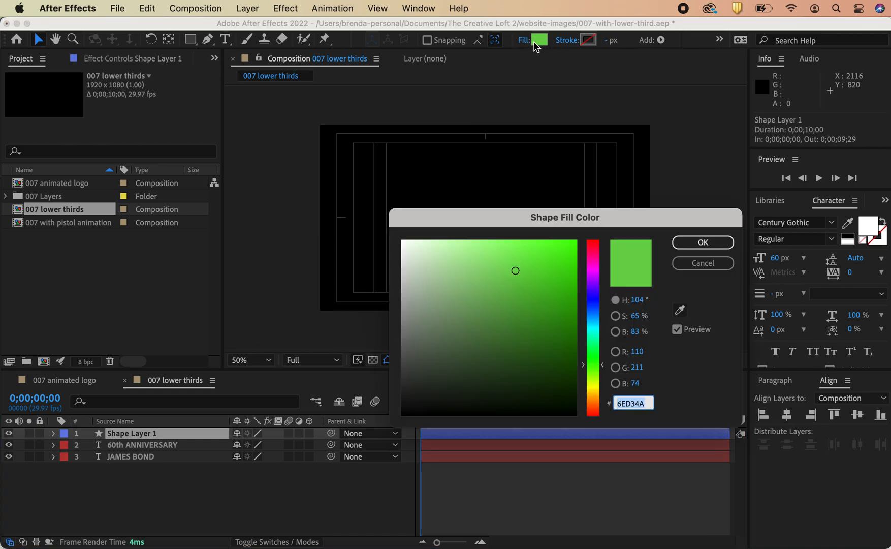
pyautogui.click(682, 263)
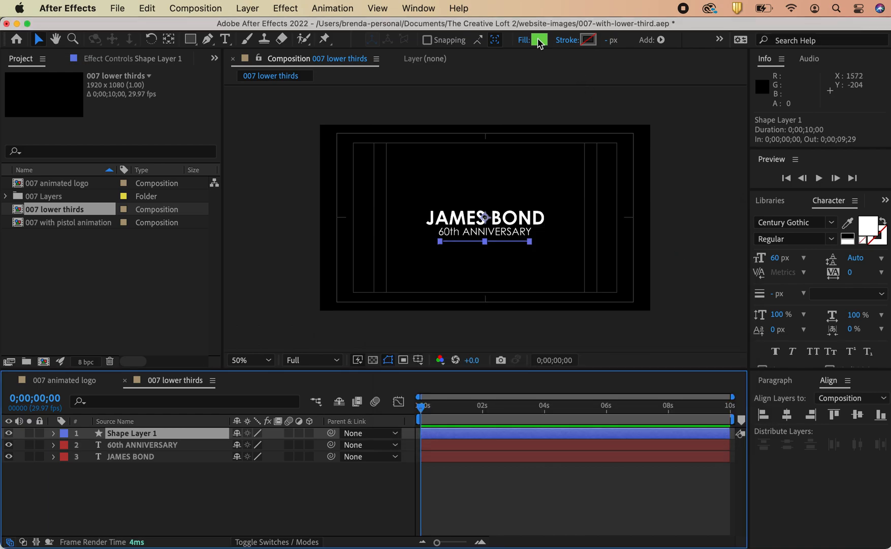
pyautogui.click(523, 39)
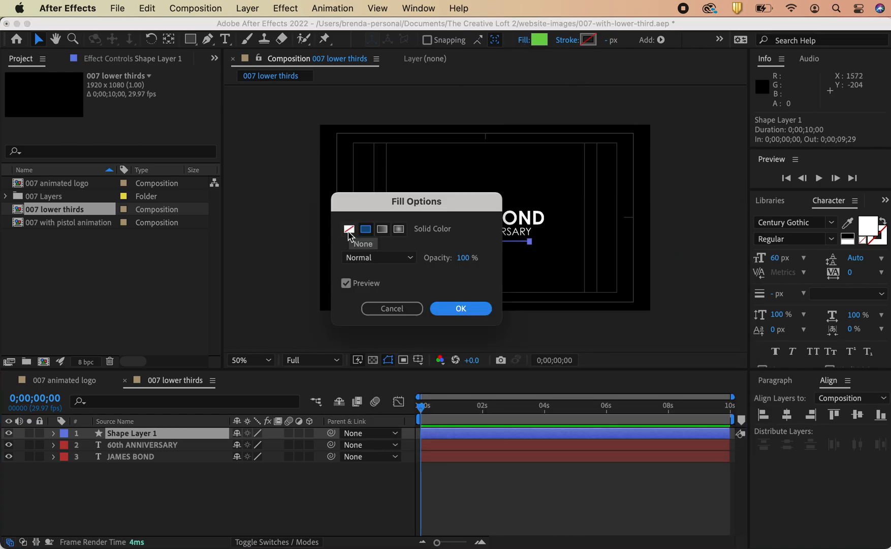
pyautogui.click(349, 230)
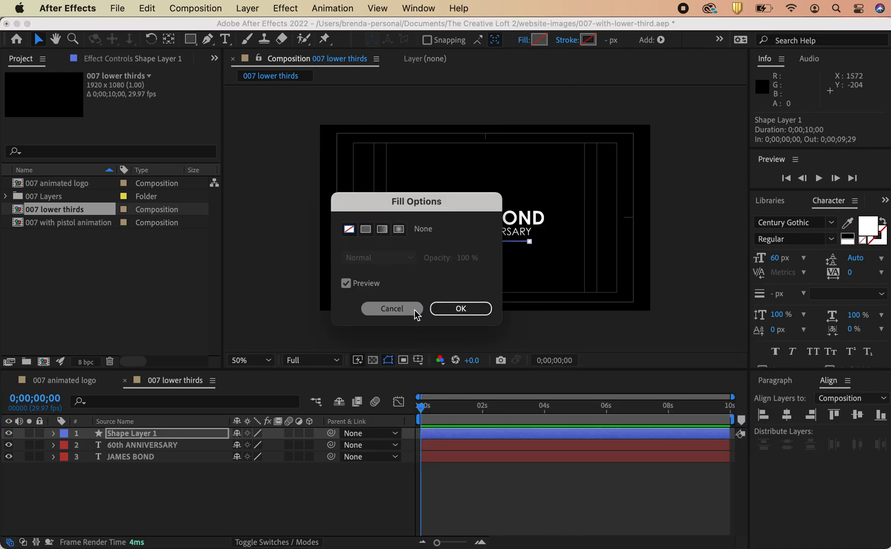
pyautogui.click(371, 231)
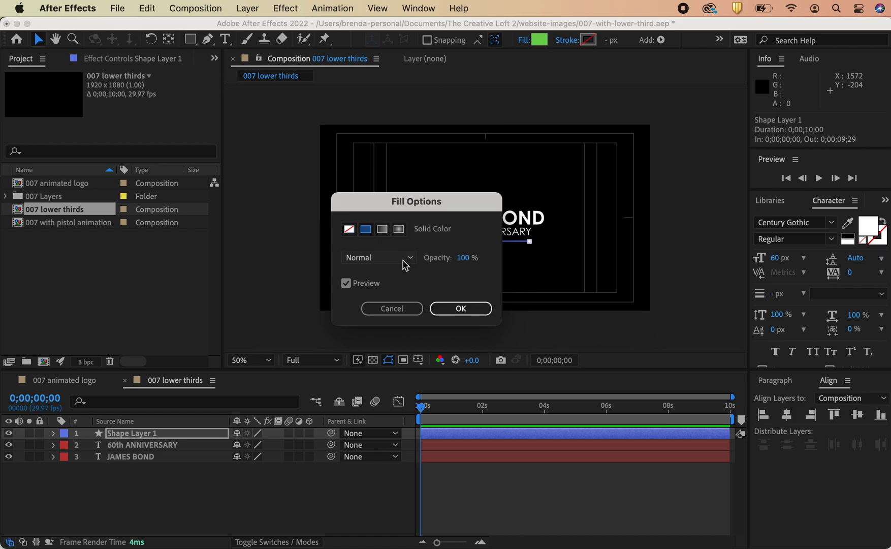
pyautogui.click(411, 258)
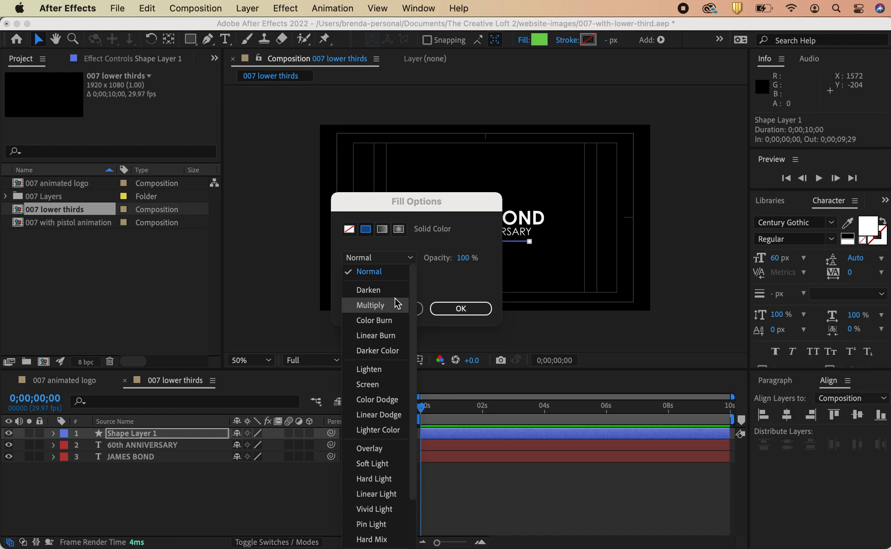
pyautogui.click(459, 273)
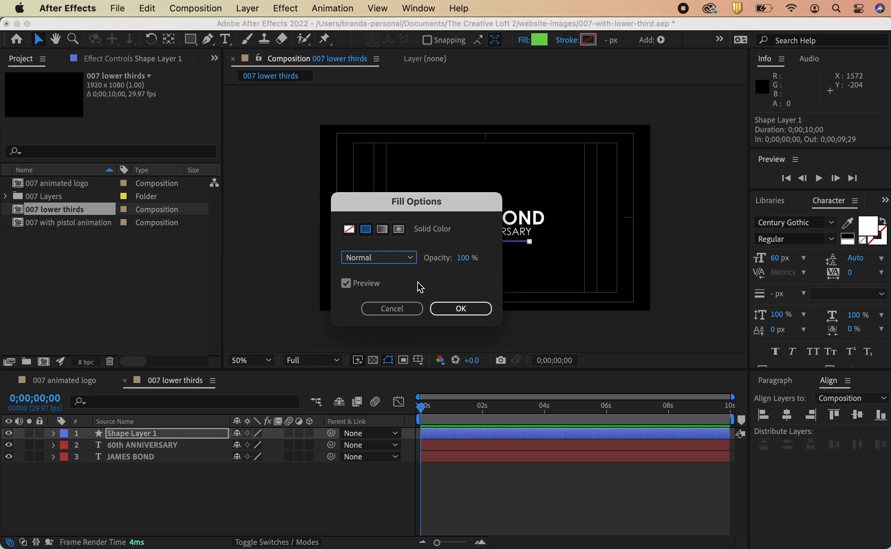
pyautogui.click(458, 310)
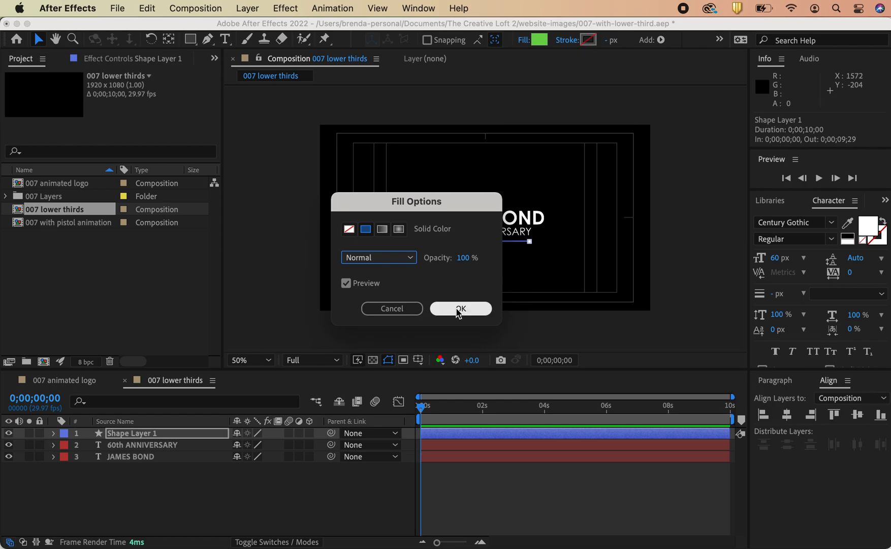
pyautogui.click(350, 229)
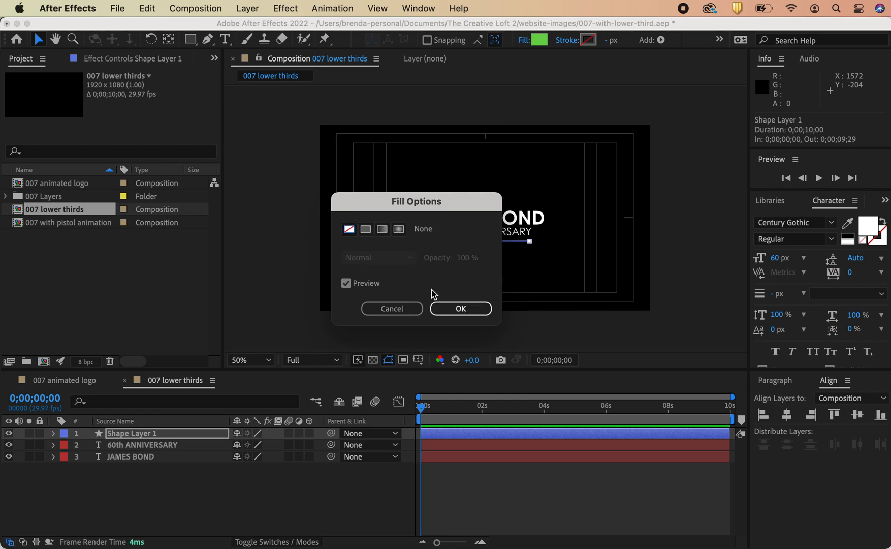
pyautogui.click(459, 308)
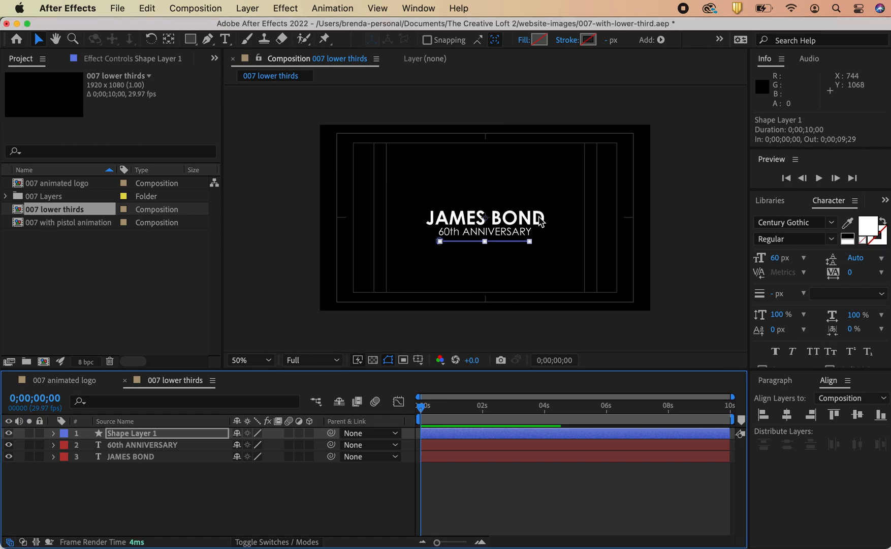
# Step: Set the line's stroke color to FCF9F9
pyautogui.click(588, 39)
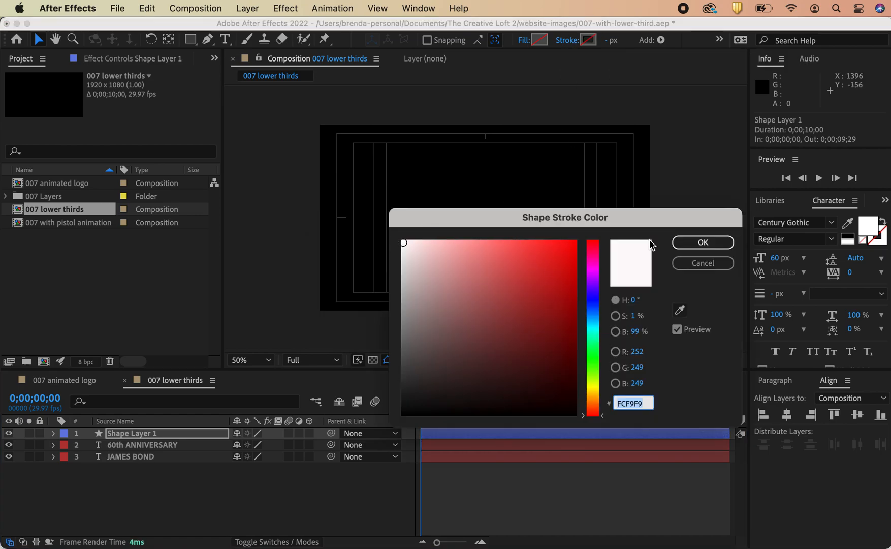
pyautogui.click(703, 243)
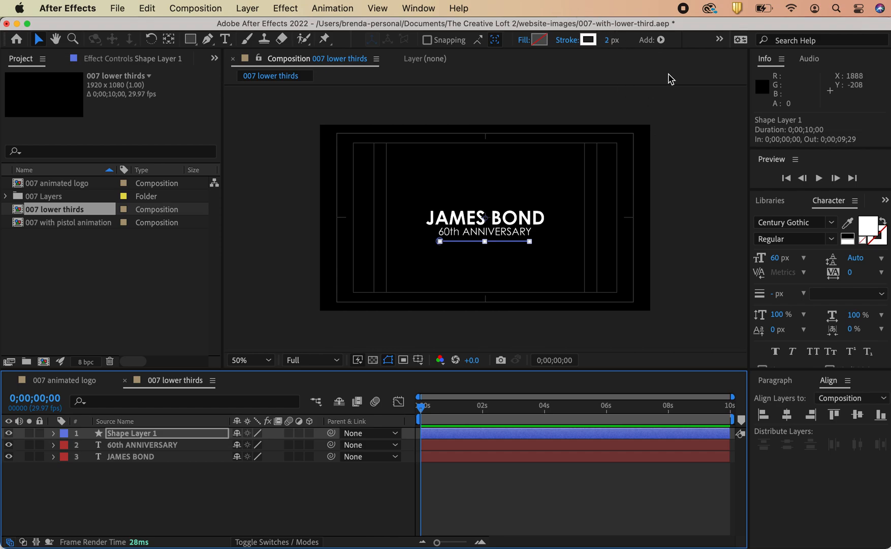
pyautogui.click(679, 131)
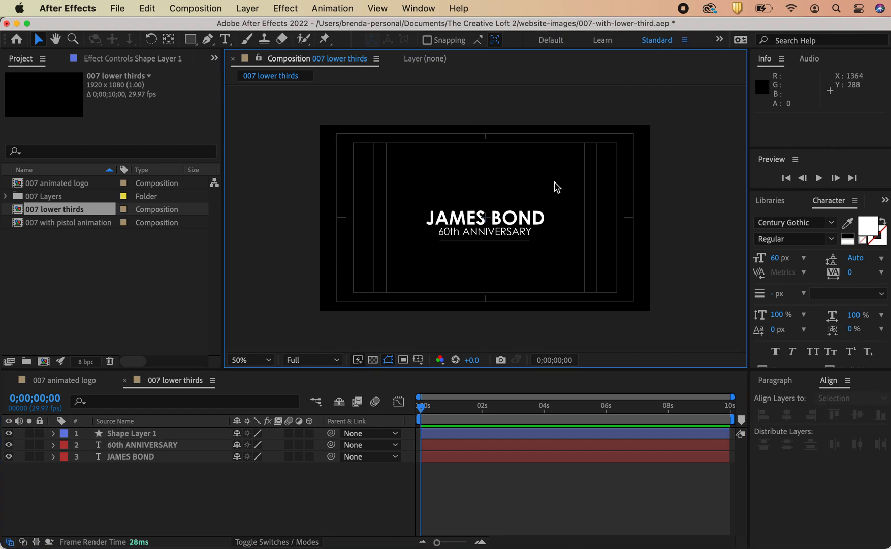
pyautogui.click(493, 246)
pyautogui.click(476, 435)
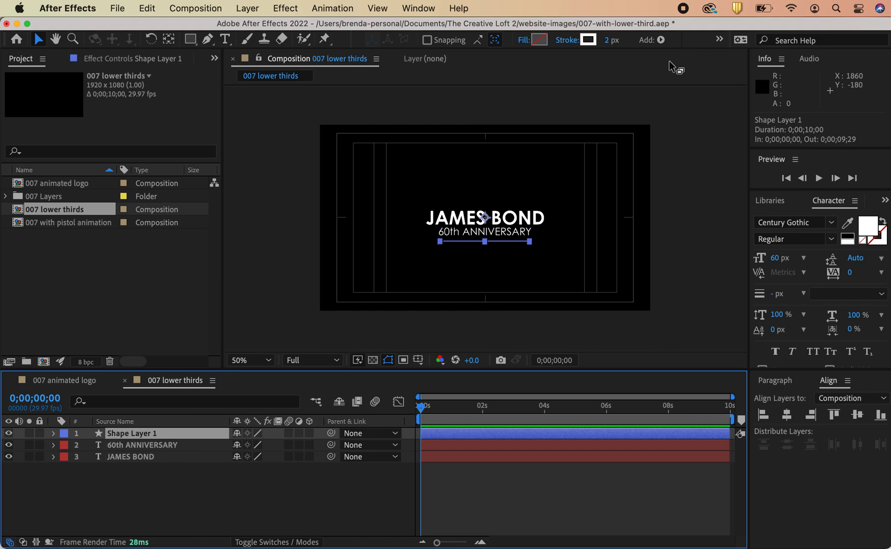
pyautogui.click(413, 325)
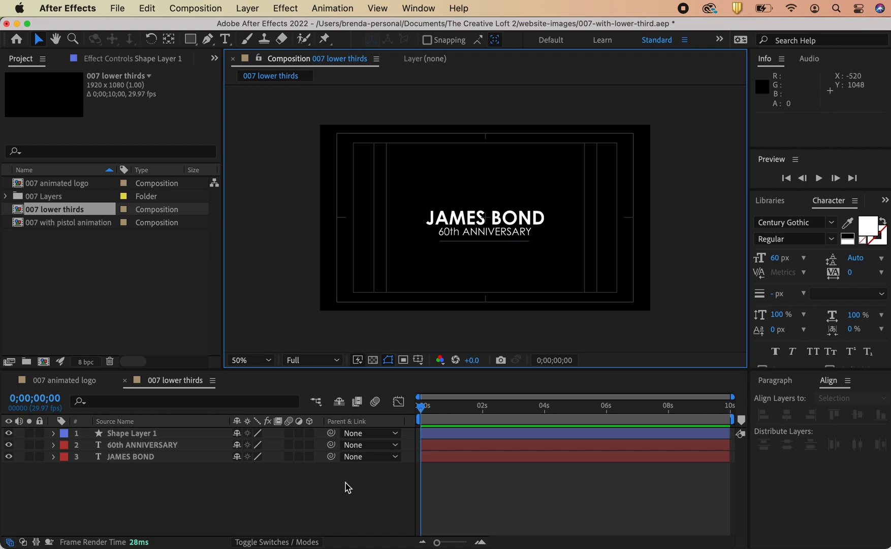
# Step: Expand the line's shape layer properties in the timeline
pyautogui.click(54, 433)
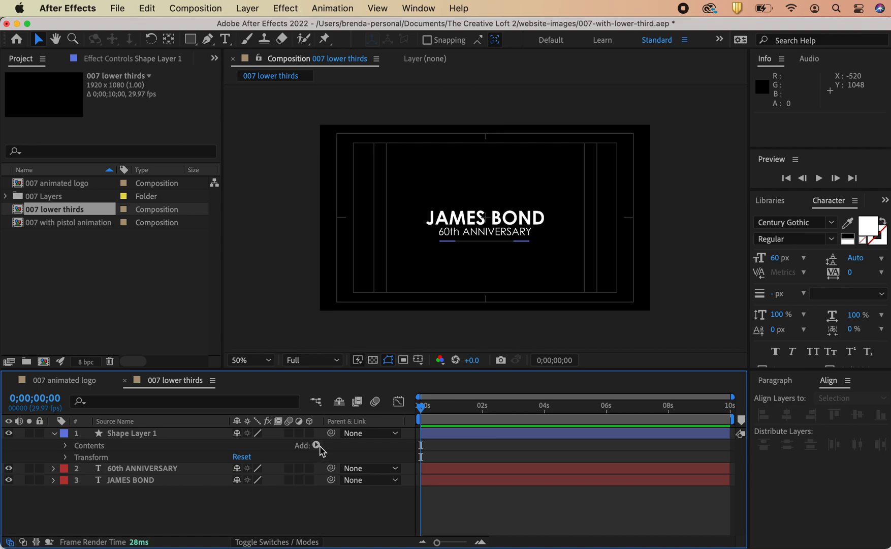
pyautogui.rightClick(188, 426)
pyautogui.moveTo(203, 477)
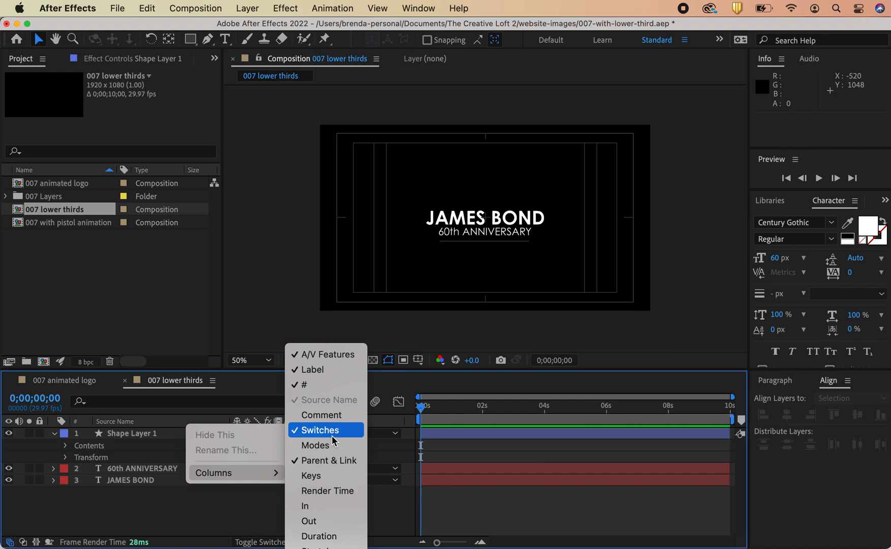
pyautogui.click(222, 514)
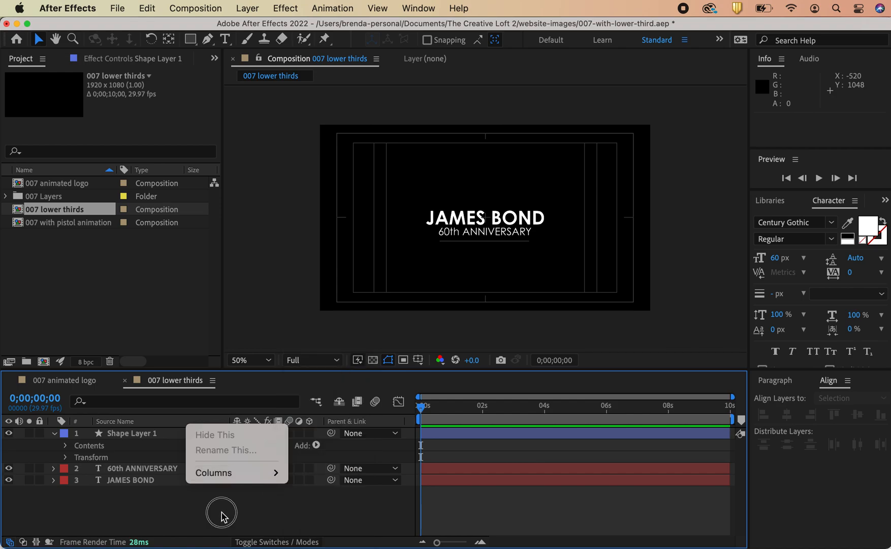
# Step: Add Trim Paths to the line's shape layer contents and expand its properties
pyautogui.click(317, 446)
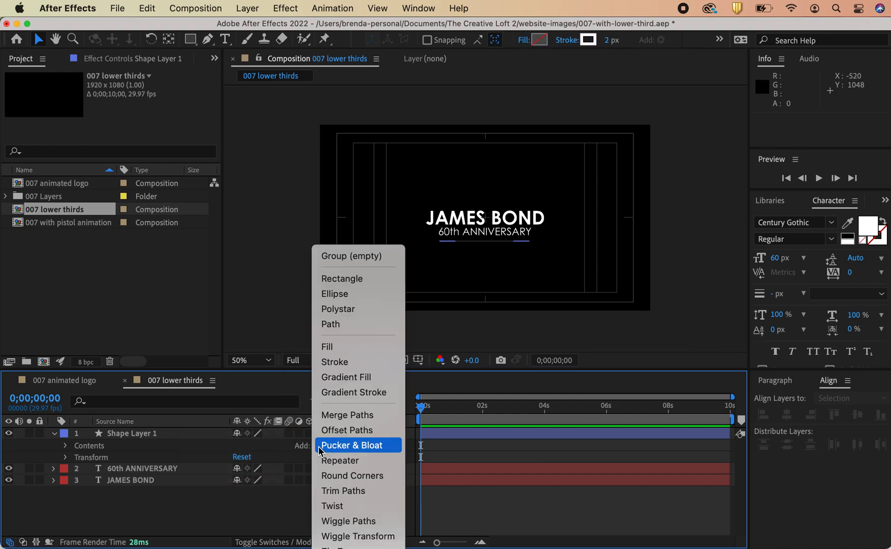
pyautogui.click(337, 490)
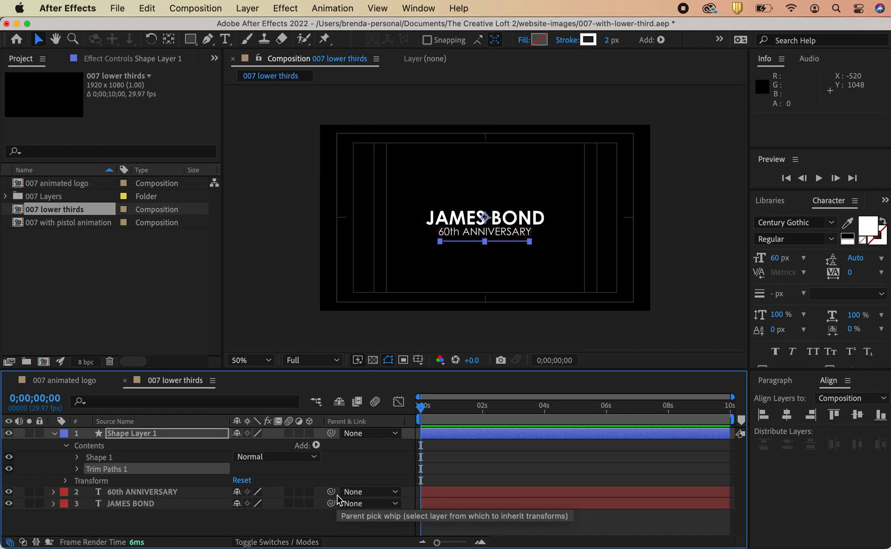
pyautogui.click(77, 468)
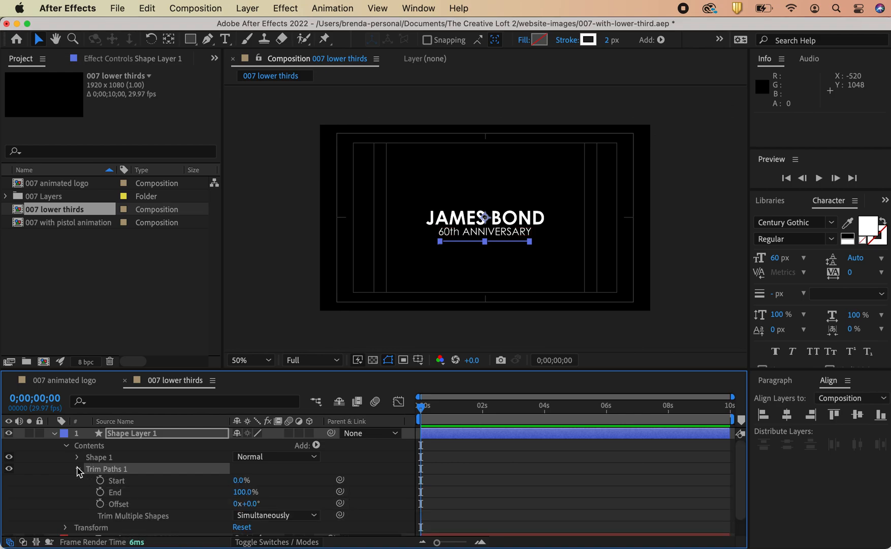
# Step: Try adjusting the line's Trim Paths Start value
pyautogui.scroll(-1, 178, 396)
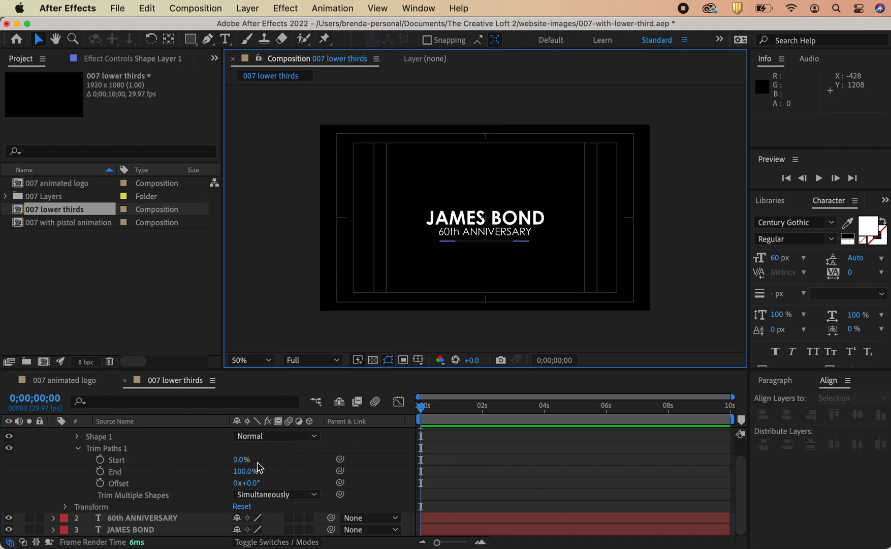
pyautogui.moveTo(238, 460); pyautogui.dragTo(269, 460)
pyautogui.click(265, 284)
pyautogui.moveTo(239, 459)
pyautogui.mouseDown()
pyautogui.moveTo(261, 458)
pyautogui.moveTo(235, 460)
pyautogui.moveTo(249, 459)
pyautogui.mouseUp()
pyautogui.click(475, 276)
pyautogui.scroll(2, 276, 457)
pyautogui.click(155, 433)
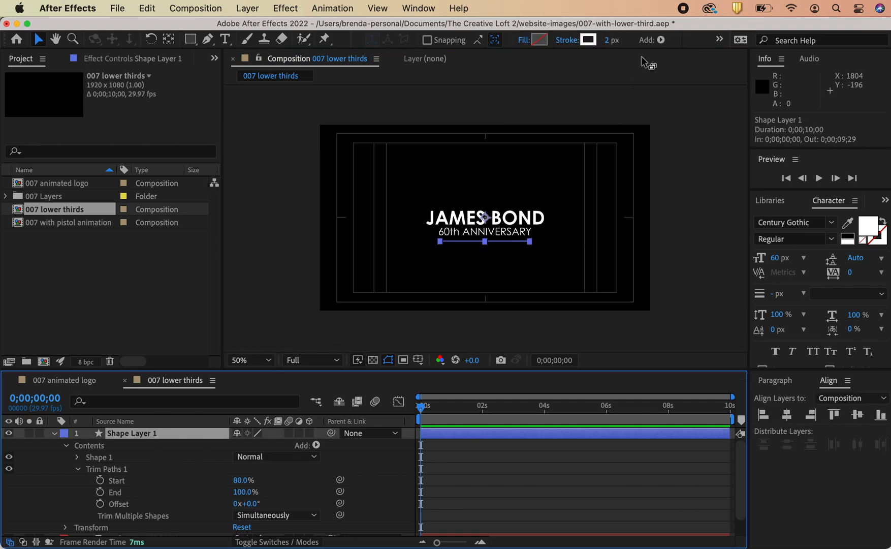
# Step: Try a wider stroke and different Start values, then restore Start to 0% and the stroke width to 2 px
pyautogui.moveTo(608, 40); pyautogui.dragTo(629, 47)
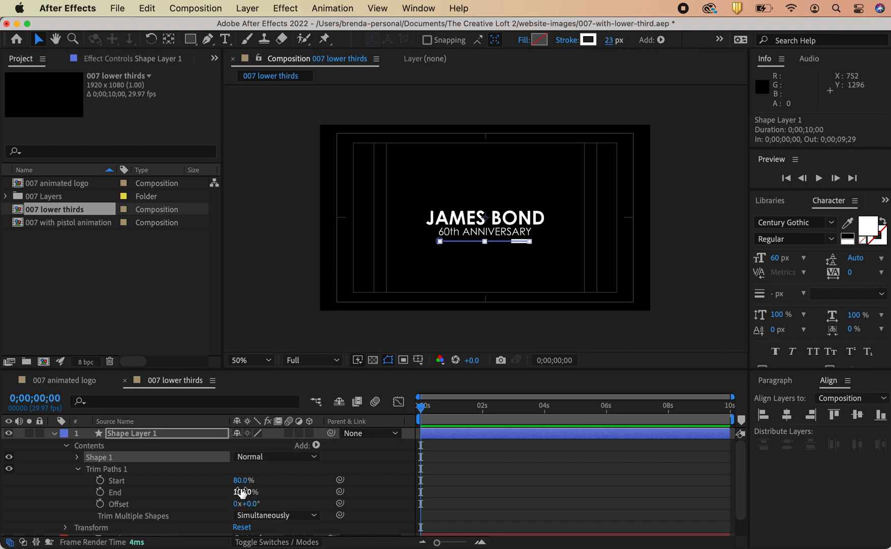
pyautogui.moveTo(242, 484); pyautogui.dragTo(198, 474)
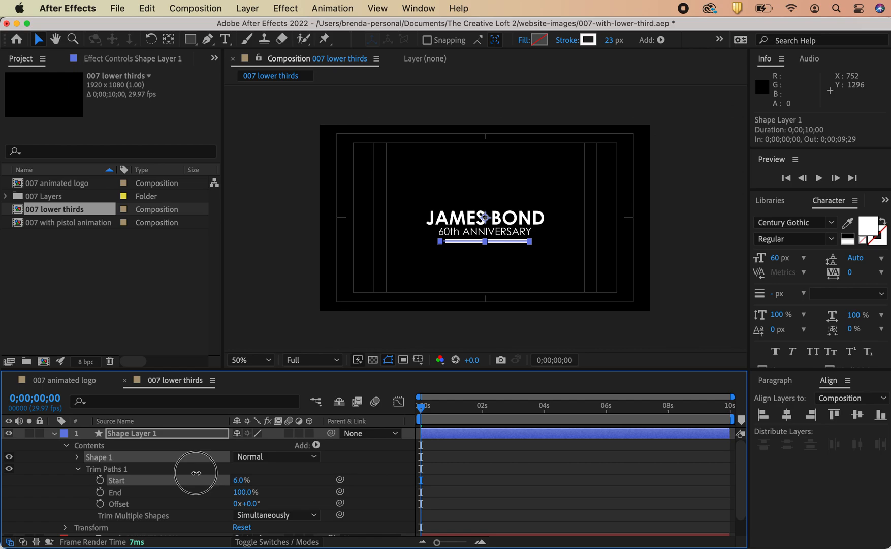
pyautogui.moveTo(232, 469); pyautogui.dragTo(209, 476)
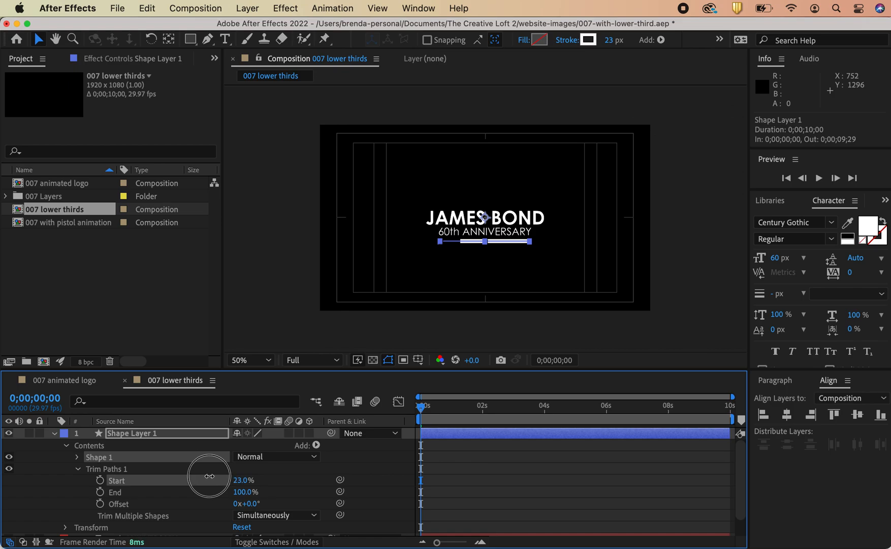
pyautogui.moveTo(210, 476); pyautogui.dragTo(185, 477)
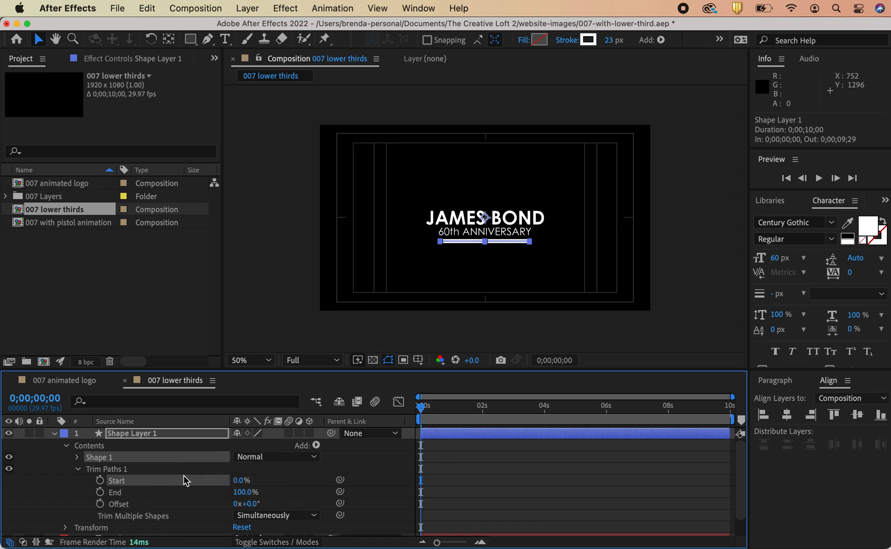
pyautogui.click(609, 39)
pyautogui.write('2')
pyautogui.press('Return')
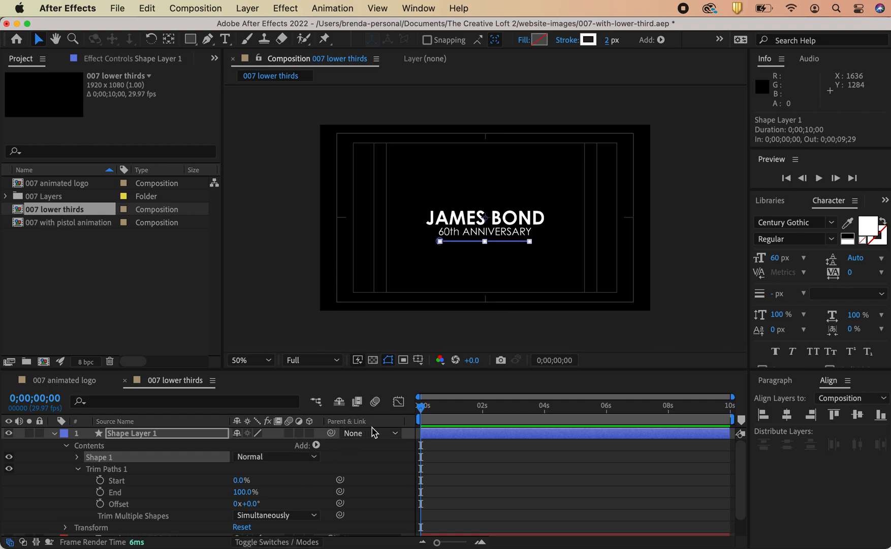
# Step: Widen the line's stroke to 21 px and set the Trim Paths End to 0%
pyautogui.click(405, 413)
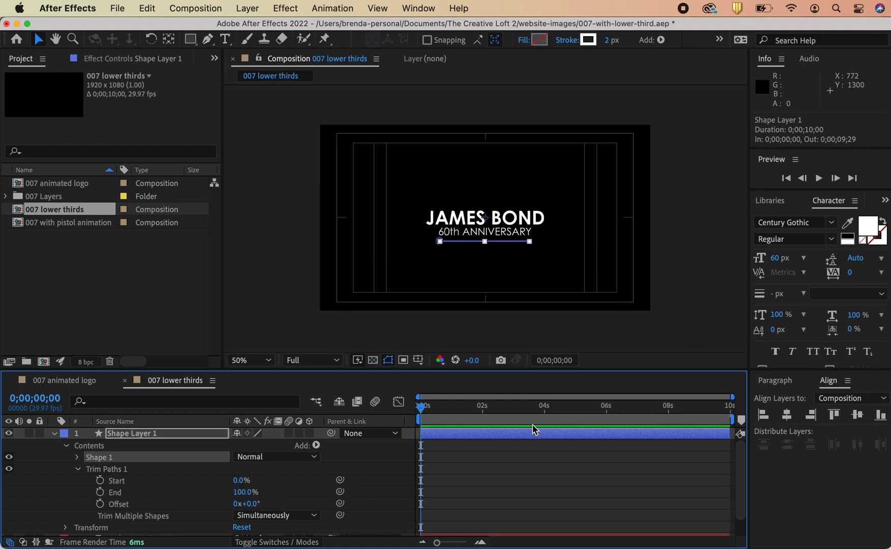
pyautogui.click(483, 346)
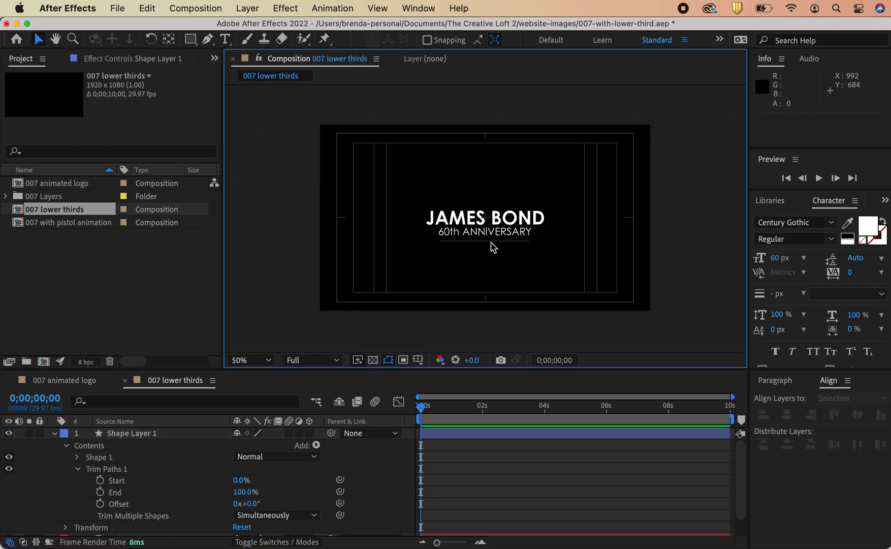
pyautogui.click(149, 438)
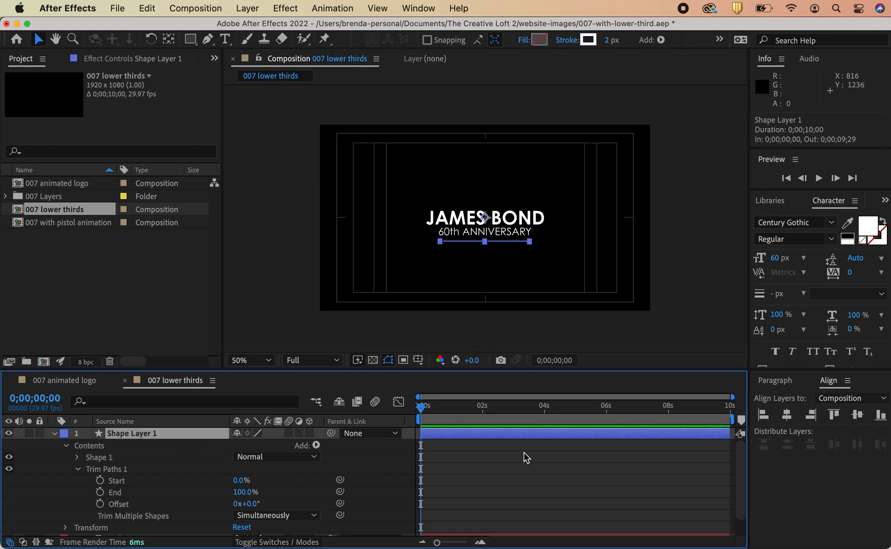
pyautogui.moveTo(609, 40); pyautogui.dragTo(624, 40)
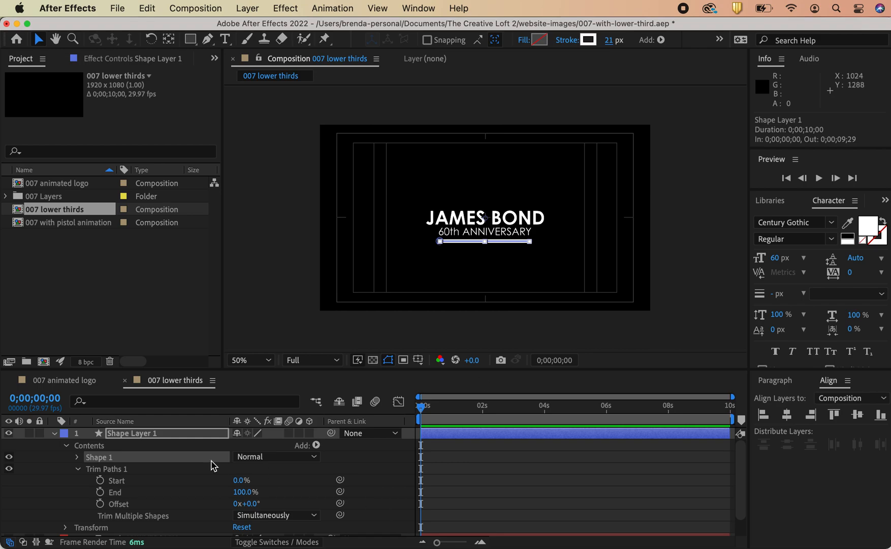
pyautogui.moveTo(238, 481); pyautogui.dragTo(265, 502)
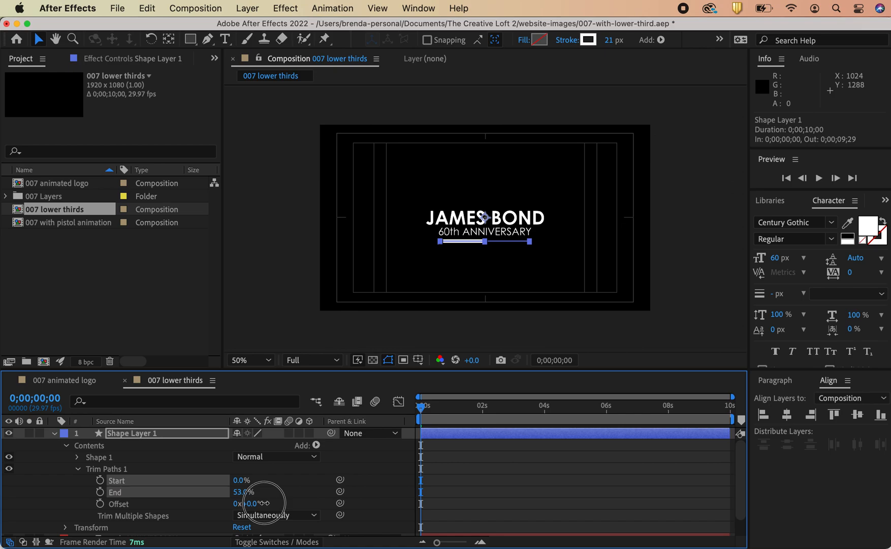
pyautogui.moveTo(265, 503); pyautogui.dragTo(219, 503)
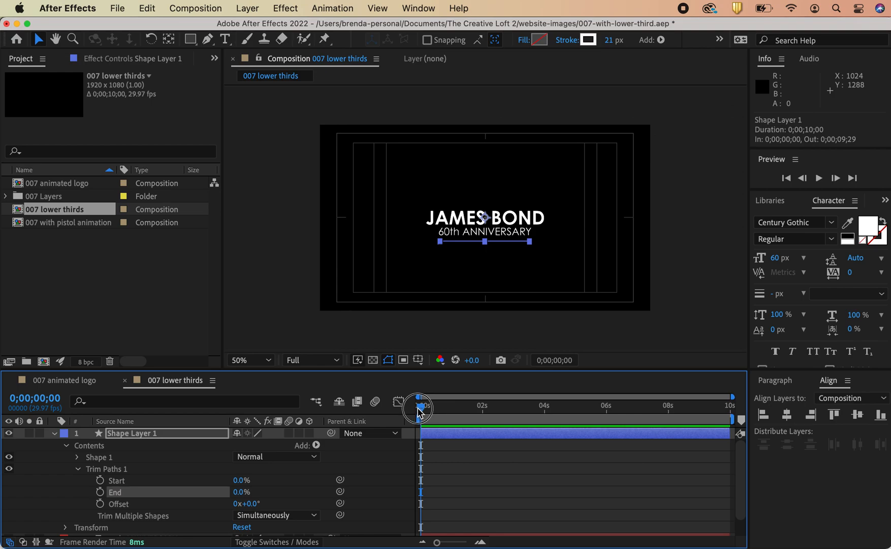
# Step: Keyframe the Trim Paths End at 0% at the first frame and at 100% at 0;00;01;01
pyautogui.click(100, 492)
pyautogui.moveTo(422, 407); pyautogui.dragTo(452, 413)
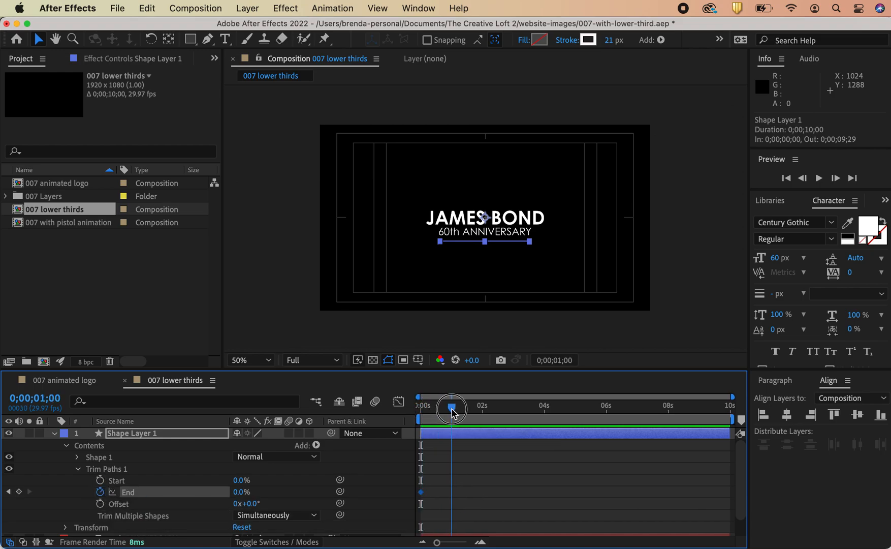
pyautogui.moveTo(453, 412); pyautogui.dragTo(455, 413)
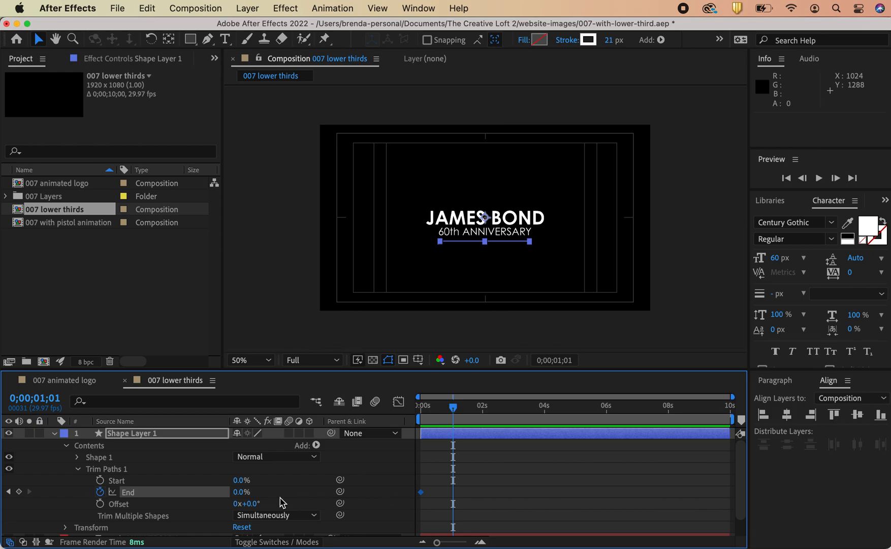
pyautogui.moveTo(236, 493); pyautogui.dragTo(339, 504)
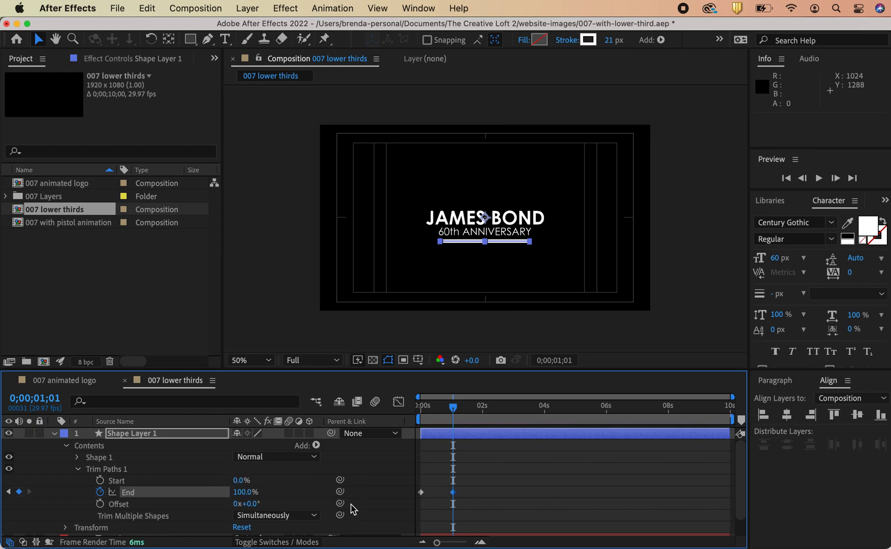
# Step: Set the line's stroke width back to 2 px
pyautogui.click(485, 435)
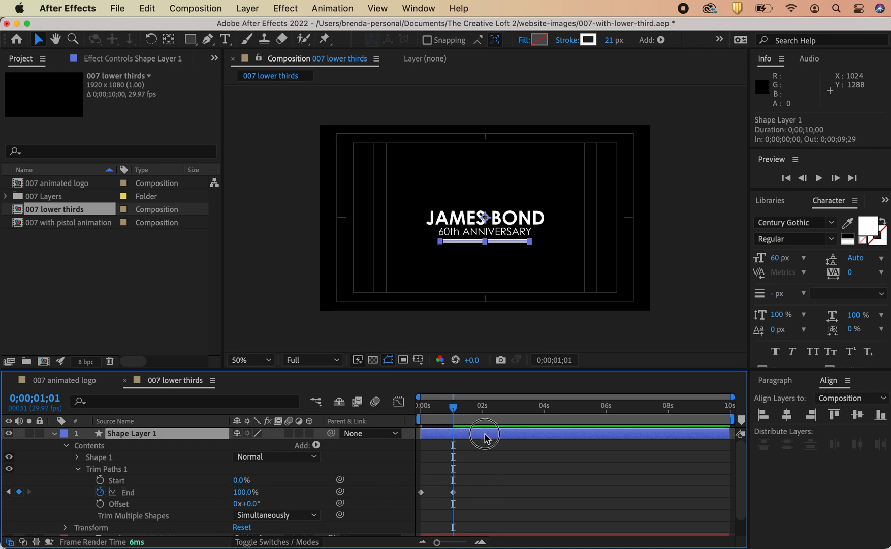
pyautogui.click(610, 40)
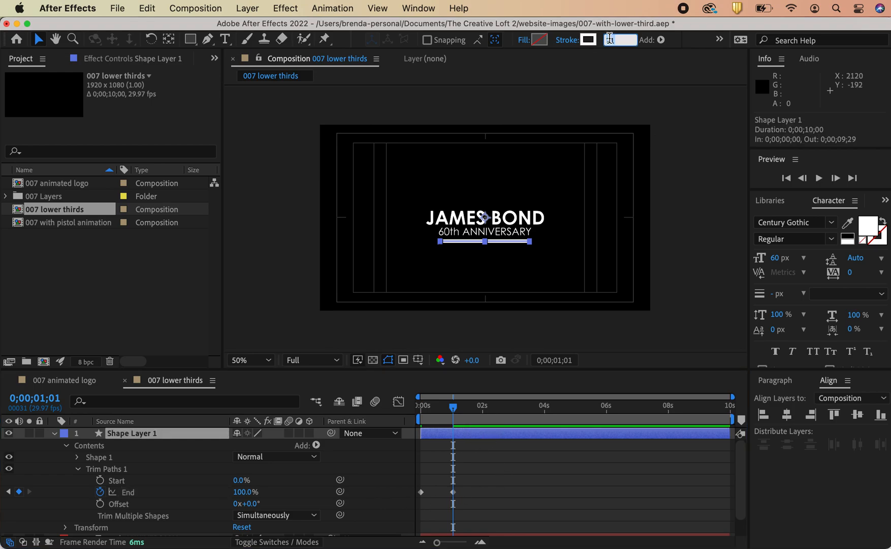
pyautogui.click(700, 225)
# Step: Select both End keyframes and apply Easy Ease to them
pyautogui.moveTo(453, 411)
pyautogui.mouseDown()
pyautogui.moveTo(414, 407)
pyautogui.moveTo(454, 420)
pyautogui.mouseUp()
pyautogui.moveTo(470, 509); pyautogui.dragTo(409, 484)
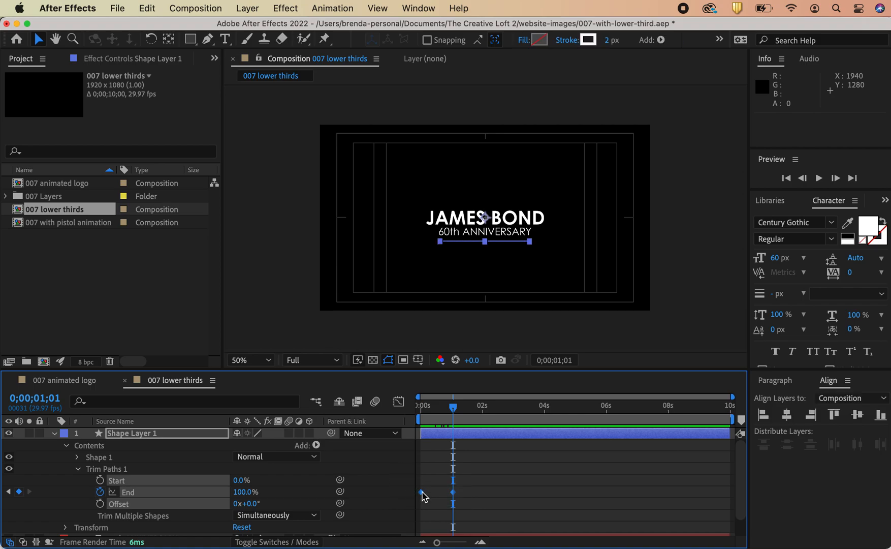
pyautogui.rightClick(421, 492)
pyautogui.moveTo(452, 545)
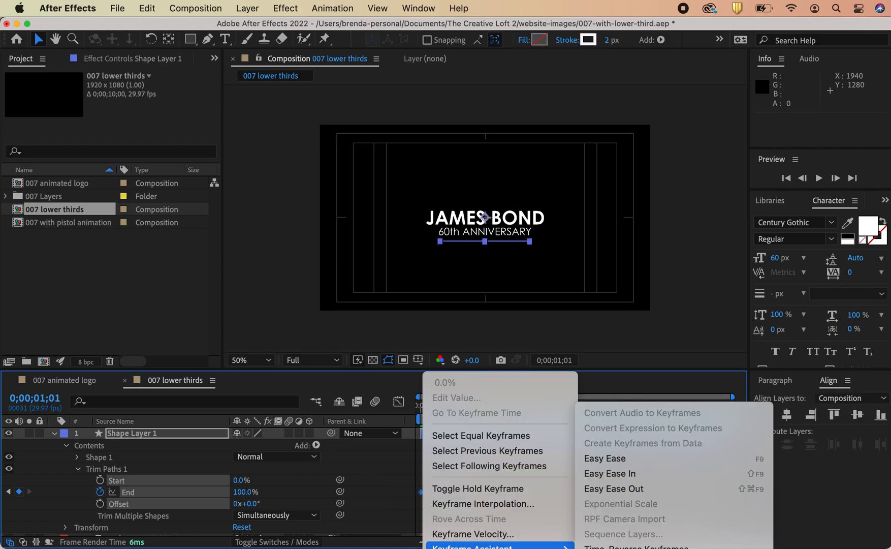
pyautogui.click(619, 456)
pyautogui.click(645, 353)
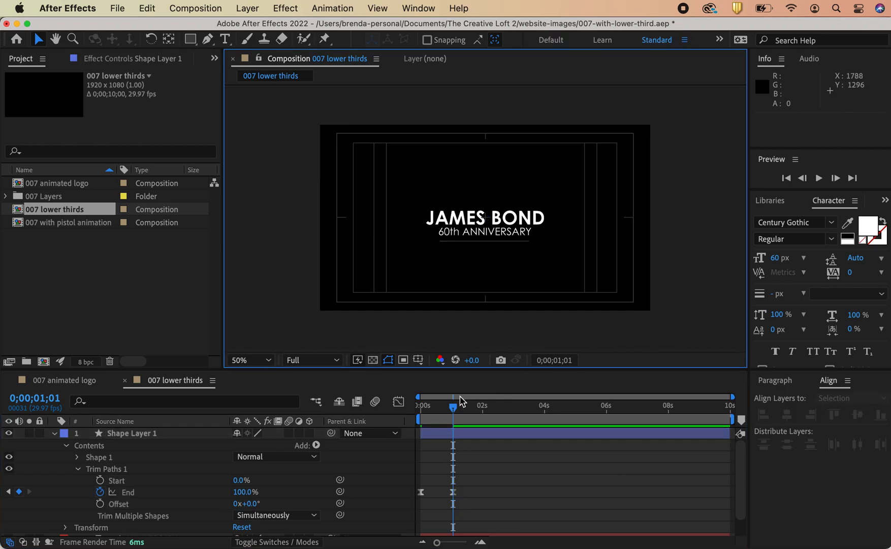
# Step: Preview the line's draw-on animation from the start of the timeline
pyautogui.click(455, 421)
pyautogui.moveTo(454, 421); pyautogui.dragTo(420, 410)
pyautogui.press('space')
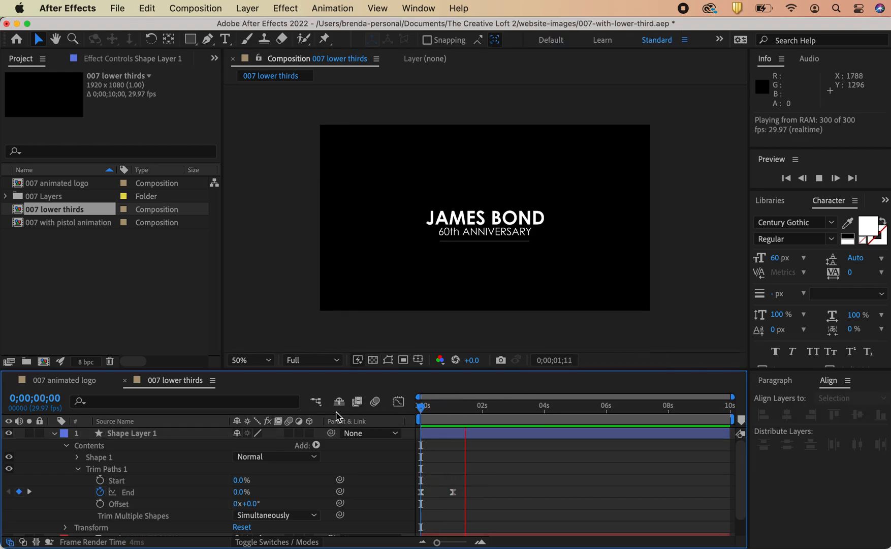
pyautogui.press('space')
pyautogui.moveTo(493, 409); pyautogui.dragTo(336, 414)
pyautogui.press('space')
pyautogui.press('space')
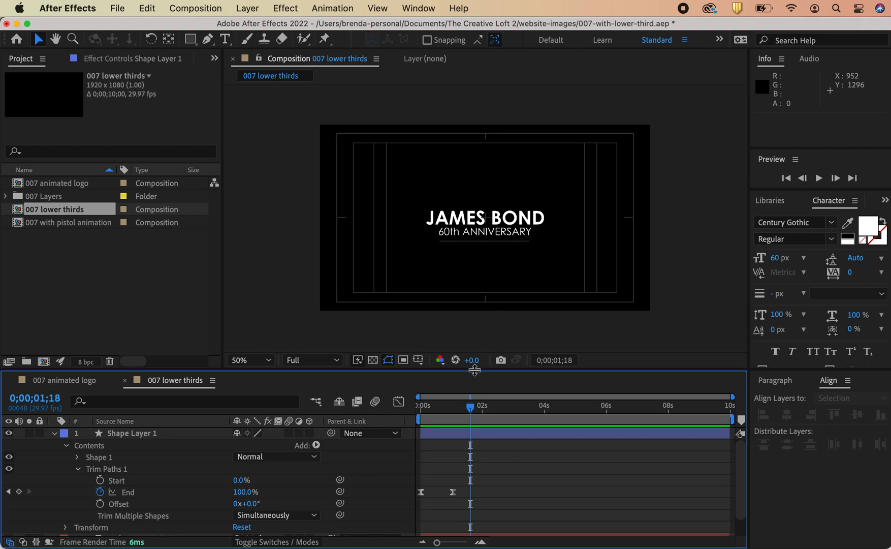
pyautogui.moveTo(472, 416); pyautogui.dragTo(410, 413)
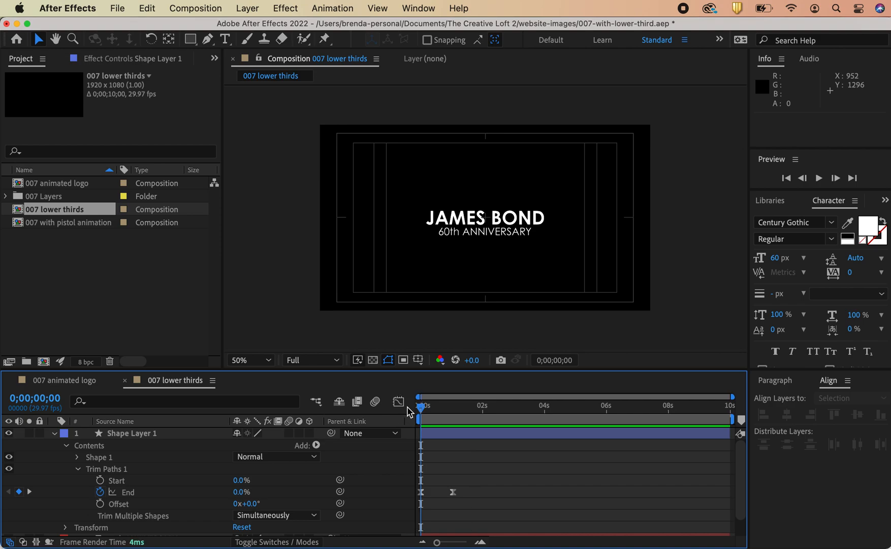
pyautogui.press('space')
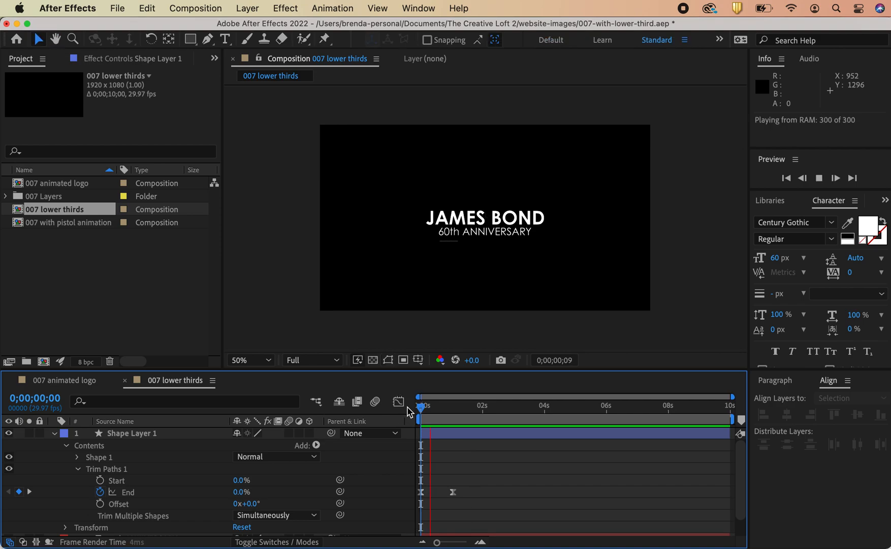
pyautogui.press('space')
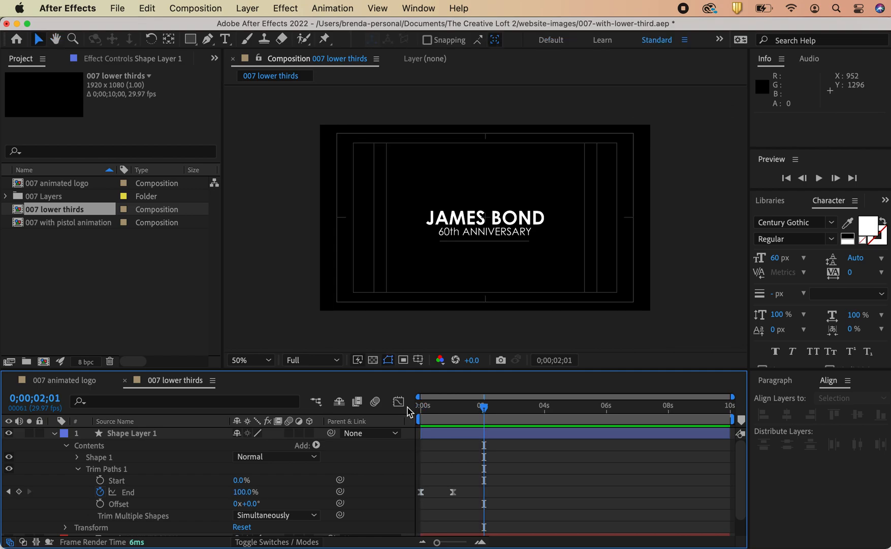
pyautogui.click(427, 330)
pyautogui.moveTo(486, 405); pyautogui.dragTo(377, 405)
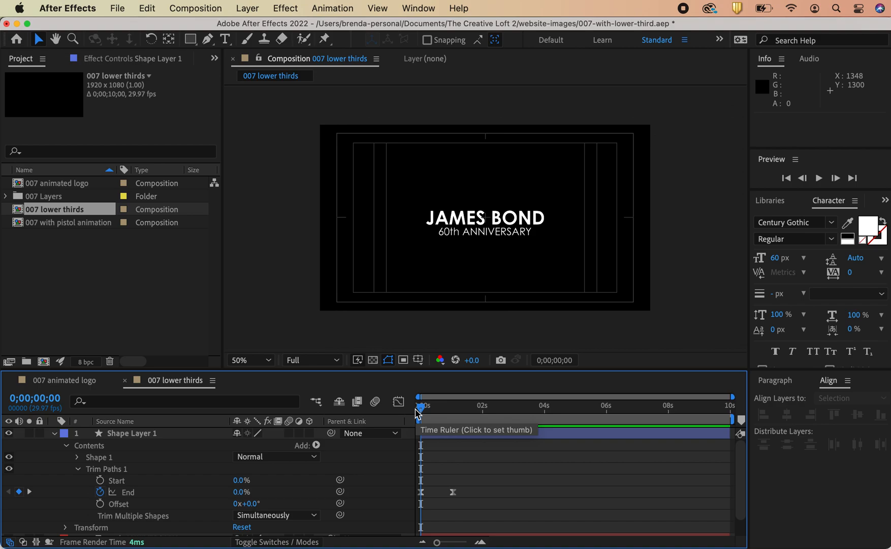
pyautogui.moveTo(424, 410)
pyautogui.mouseDown()
pyautogui.moveTo(456, 408)
pyautogui.moveTo(413, 410)
pyautogui.mouseUp()
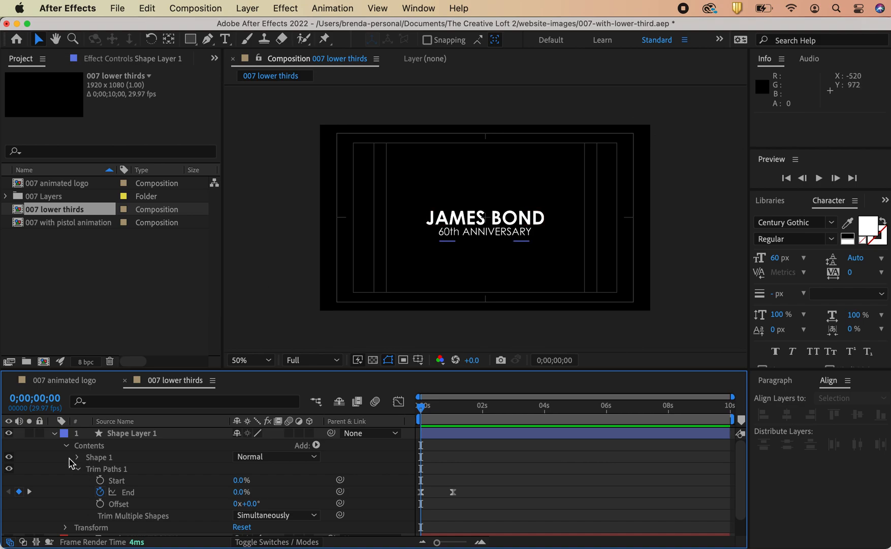
# Step: Select both text layers and add Opacity keyframes at 100% at the first frame
pyautogui.click(55, 433)
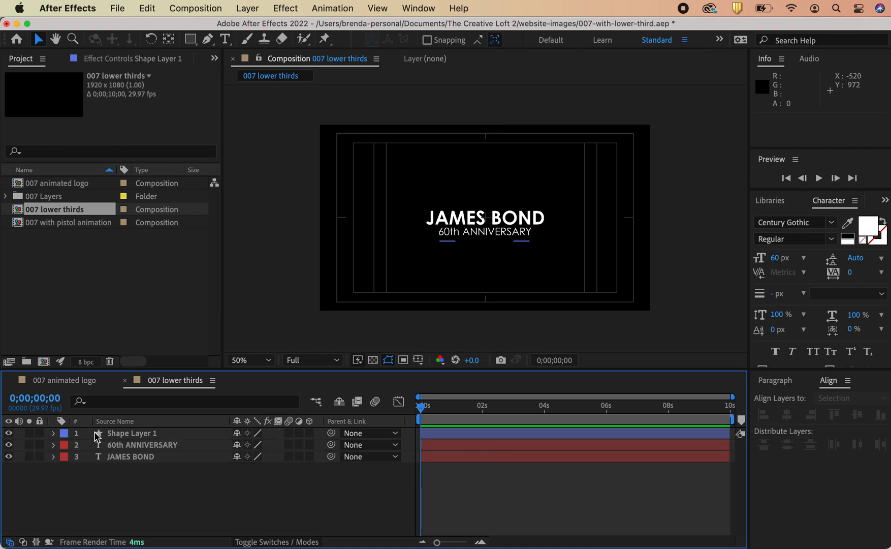
pyautogui.click(464, 219)
pyautogui.keyDown('shift'); pyautogui.click(457, 450); pyautogui.keyUp('shift')
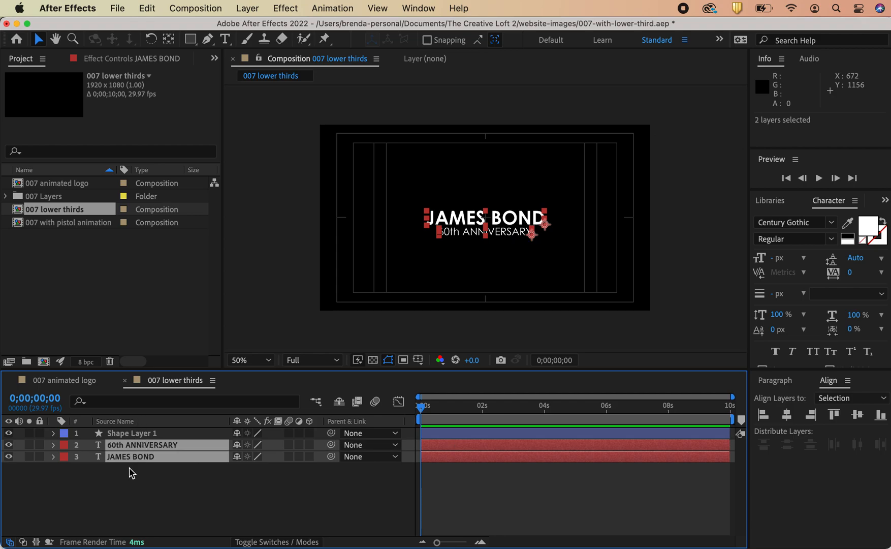
pyautogui.press('t')
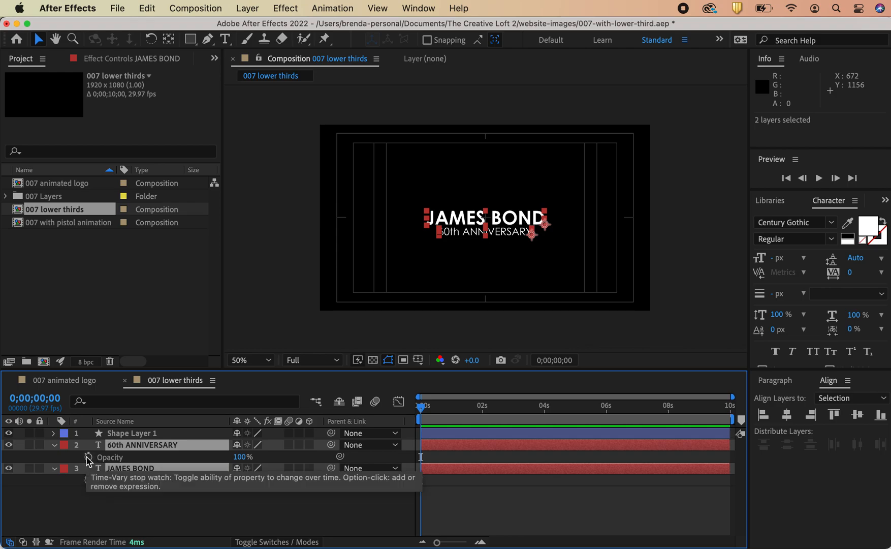
pyautogui.click(89, 459)
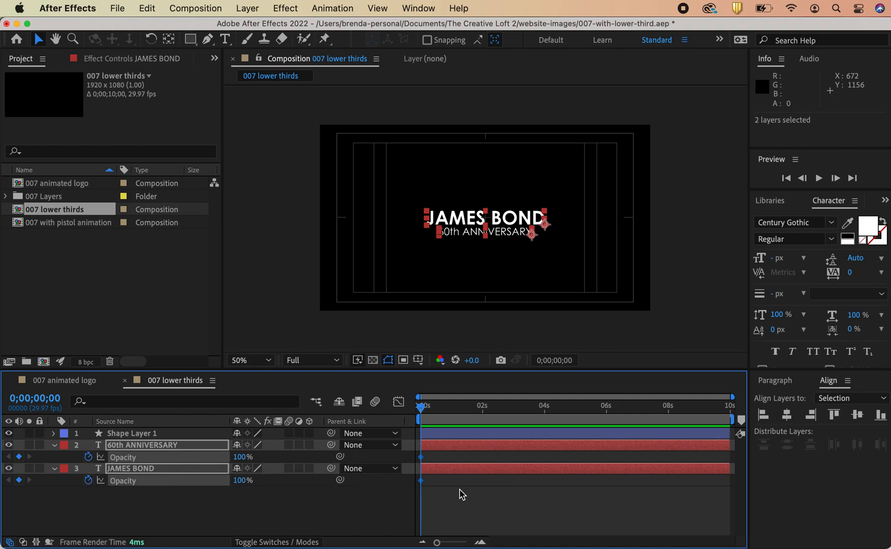
# Step: Move both titles' 100% Opacity keyframes to about 1 second and set their Opacity to 0% at the first frame
pyautogui.moveTo(421, 480); pyautogui.dragTo(457, 484)
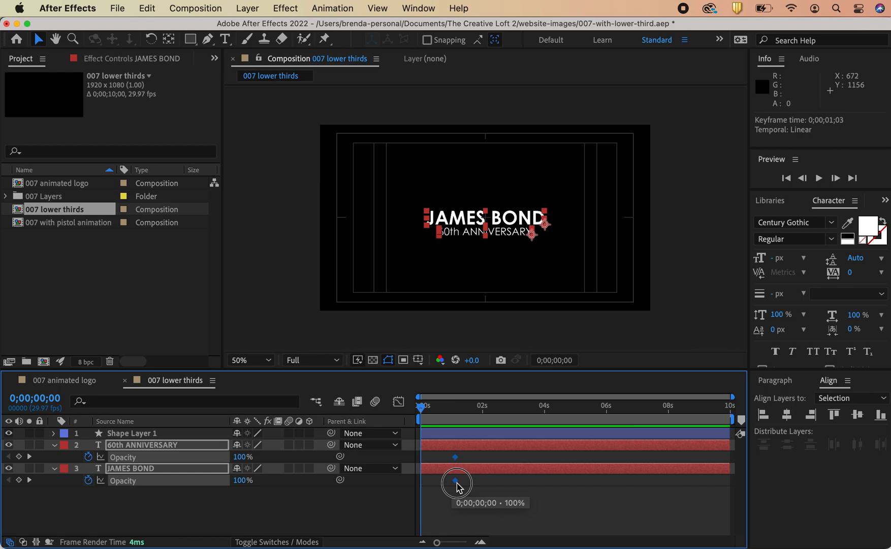
pyautogui.click(239, 457)
pyautogui.write('0')
pyautogui.press('Return')
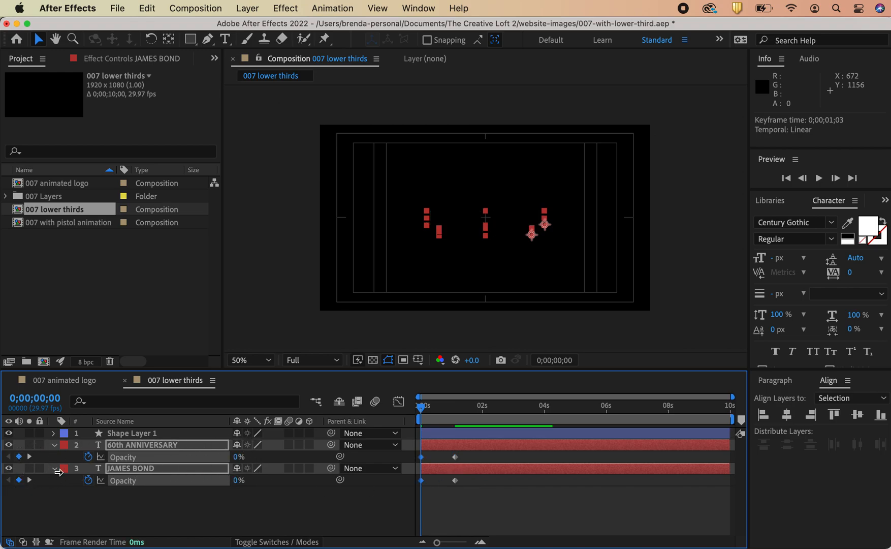
# Step: Preview the titles' fade-in from the start of the timeline
pyautogui.click(454, 509)
pyautogui.press('space')
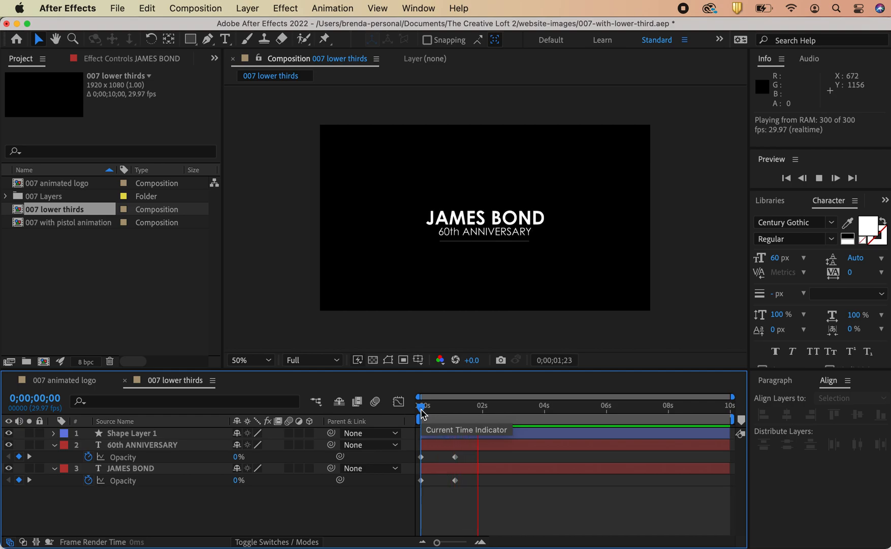
pyautogui.press('space')
# Step: Scrub the timeline and replay the composition to check the line and title timing
pyautogui.click(450, 433)
pyautogui.moveTo(475, 415); pyautogui.dragTo(476, 437)
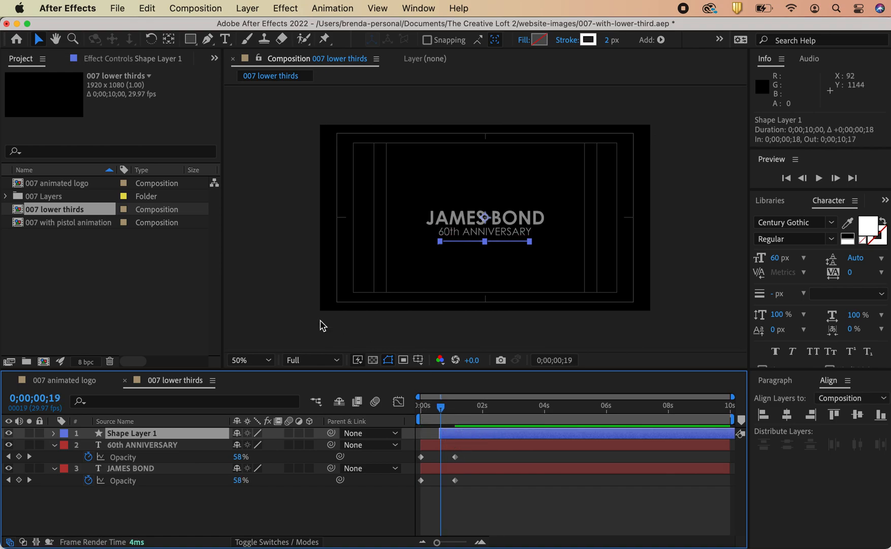
pyautogui.click(579, 486)
pyautogui.moveTo(441, 409); pyautogui.dragTo(362, 420)
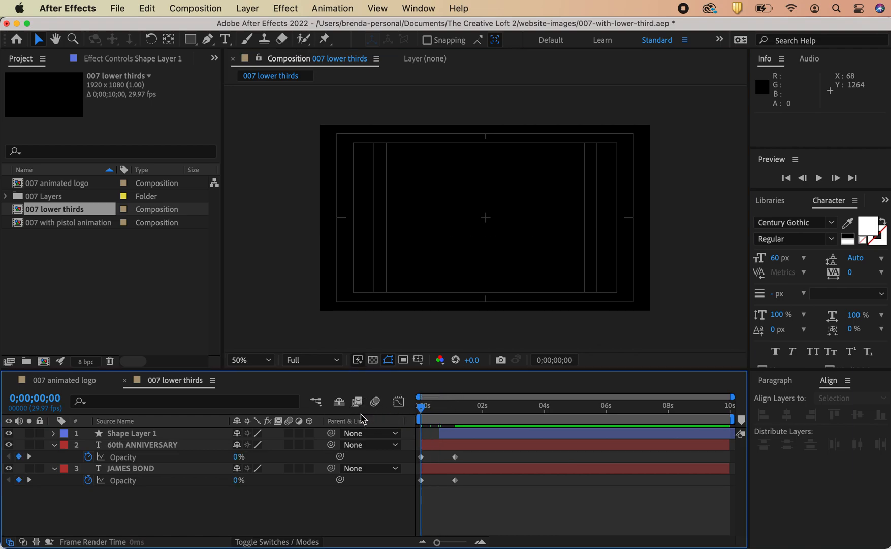
pyautogui.press('space')
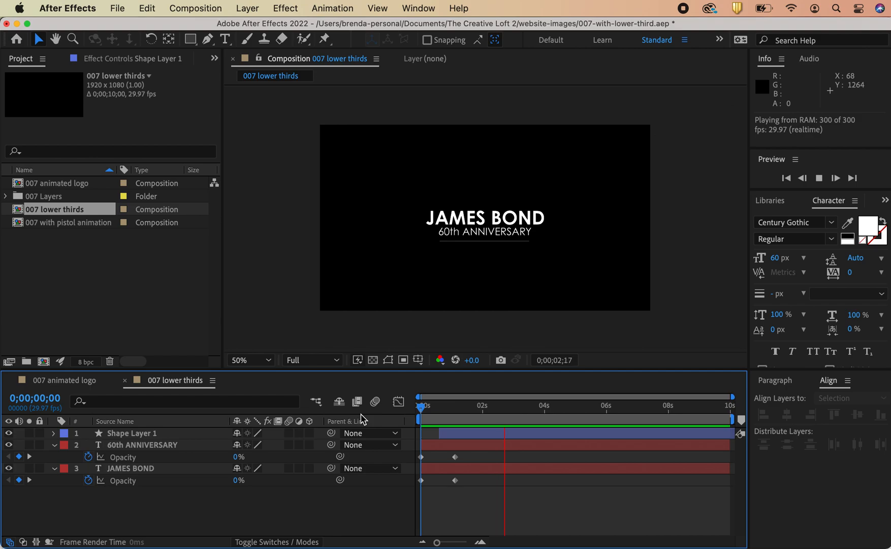
pyautogui.press('space')
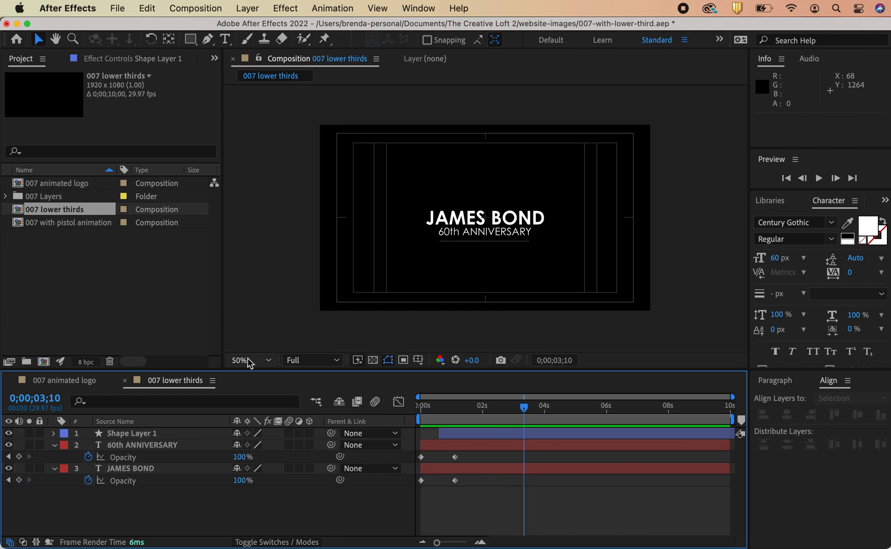
# Step: Collapse the text layers and save the project
pyautogui.click(53, 445)
pyautogui.click(53, 456)
pyautogui.click(116, 9)
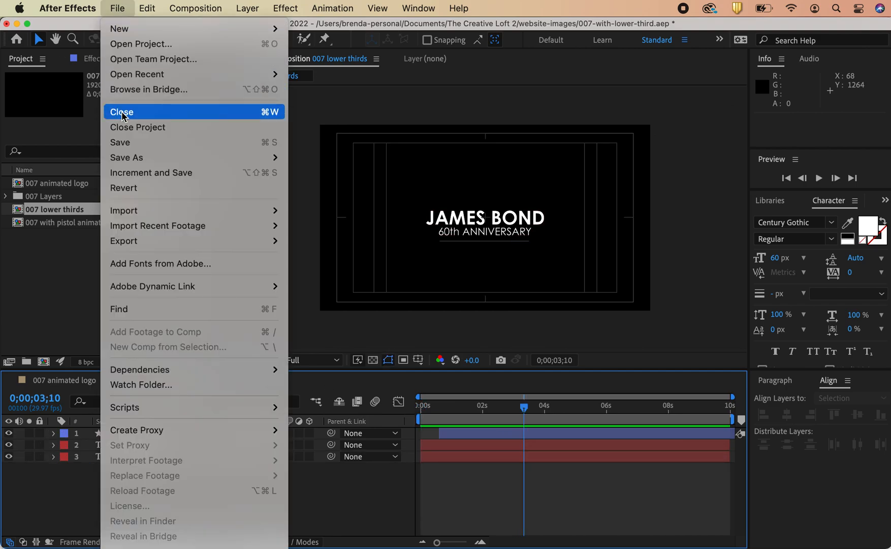
pyautogui.click(122, 143)
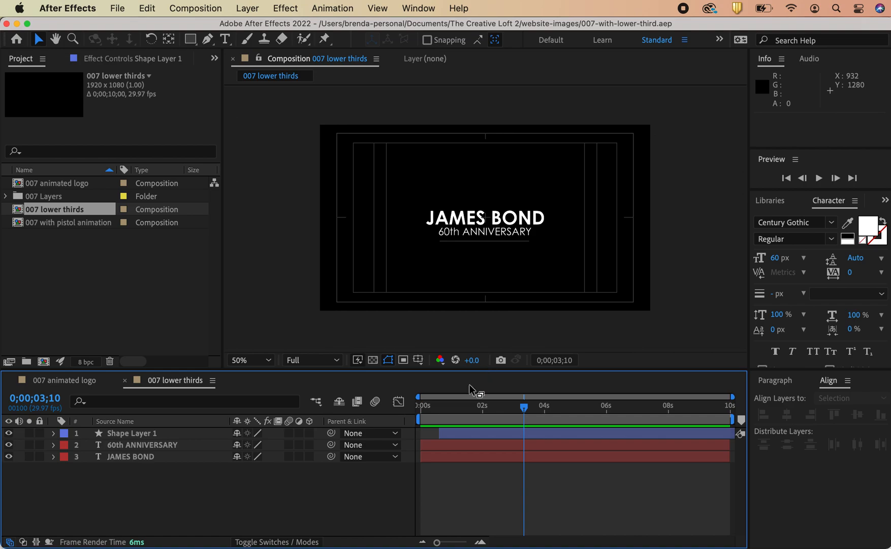
# Step: Create a new composition named 007 logo and lower thirds
pyautogui.click(209, 7)
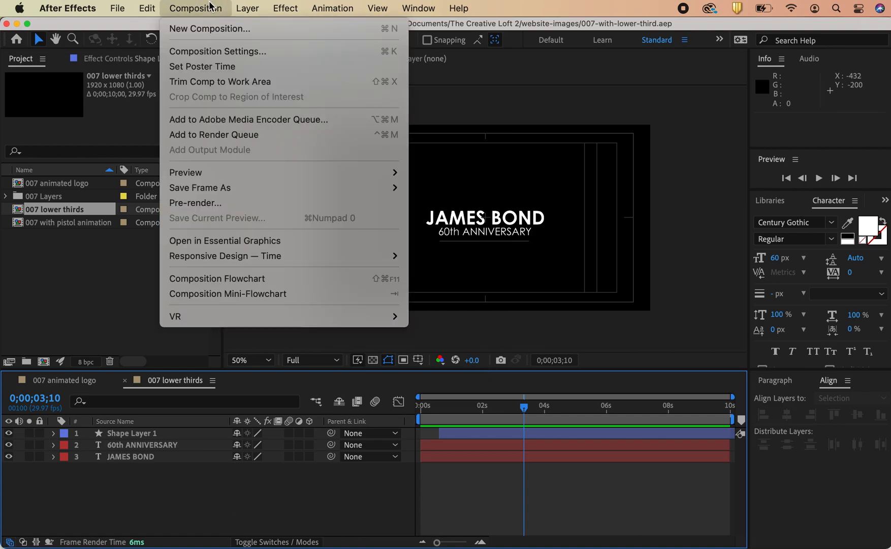
pyautogui.click(210, 28)
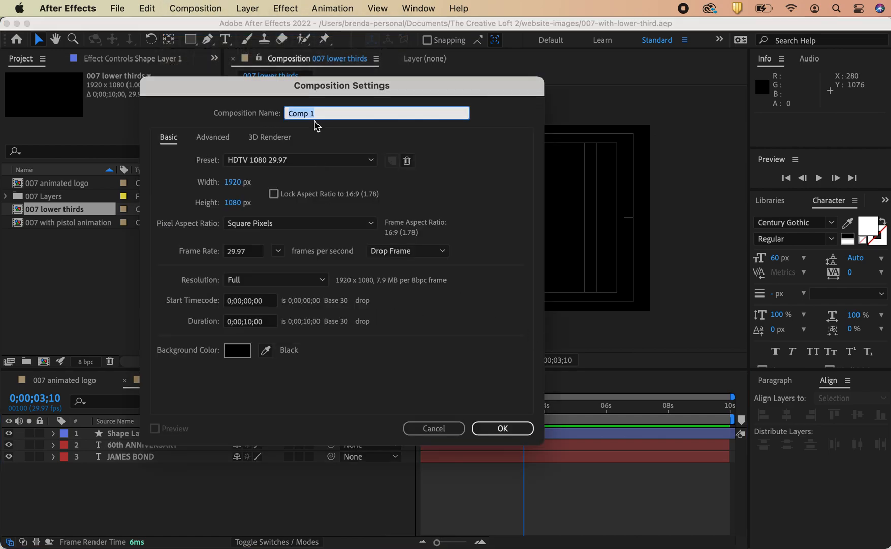
pyautogui.write('007 logo and lower thirds')
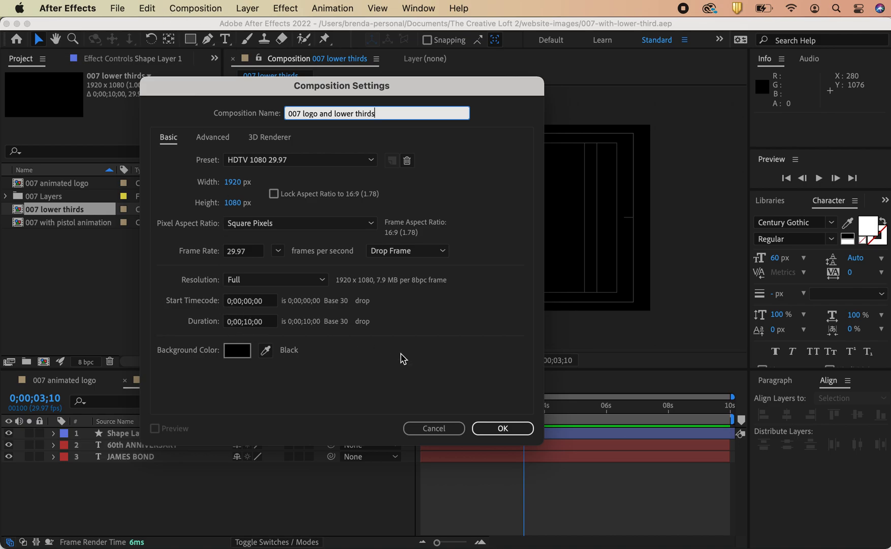
pyautogui.click(503, 428)
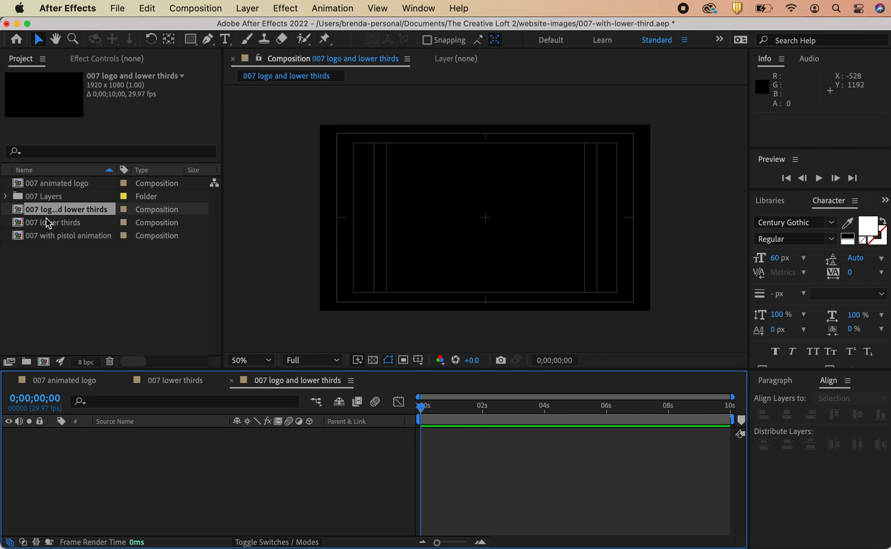
# Step: Add the 007 lower thirds and 007 animated logo compositions as layers in the new composition
pyautogui.moveTo(50, 224); pyautogui.dragTo(74, 469)
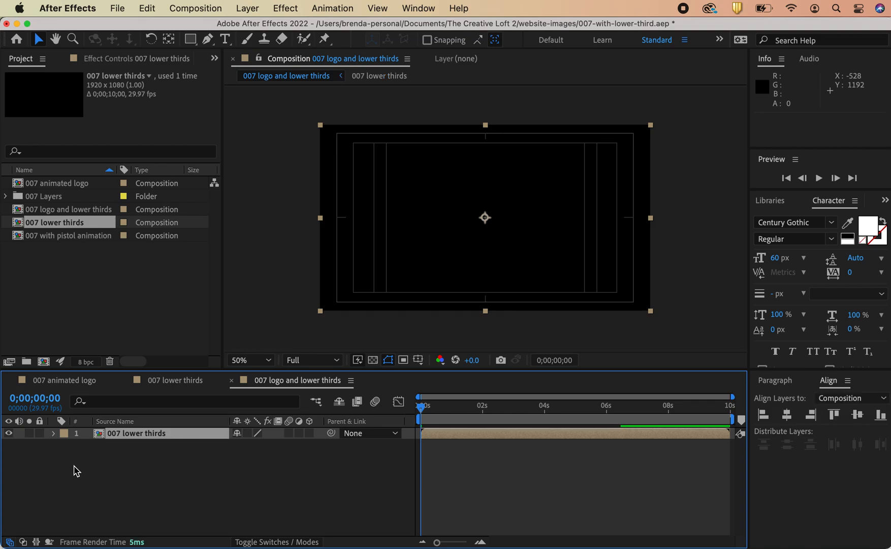
pyautogui.click(52, 186)
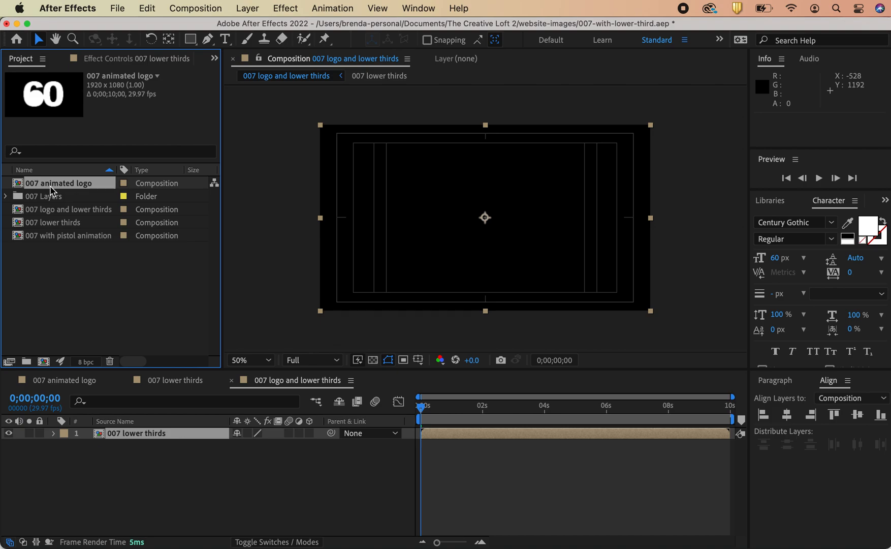
pyautogui.moveTo(48, 184); pyautogui.dragTo(127, 451)
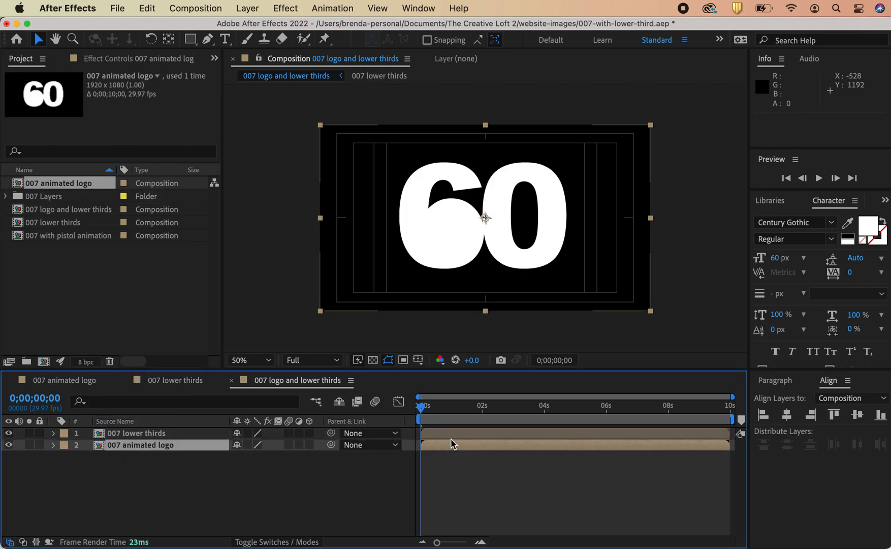
# Step: Shift the 007 lower thirds layer to start at about 0;00;02;23
pyautogui.moveTo(440, 434); pyautogui.dragTo(527, 432)
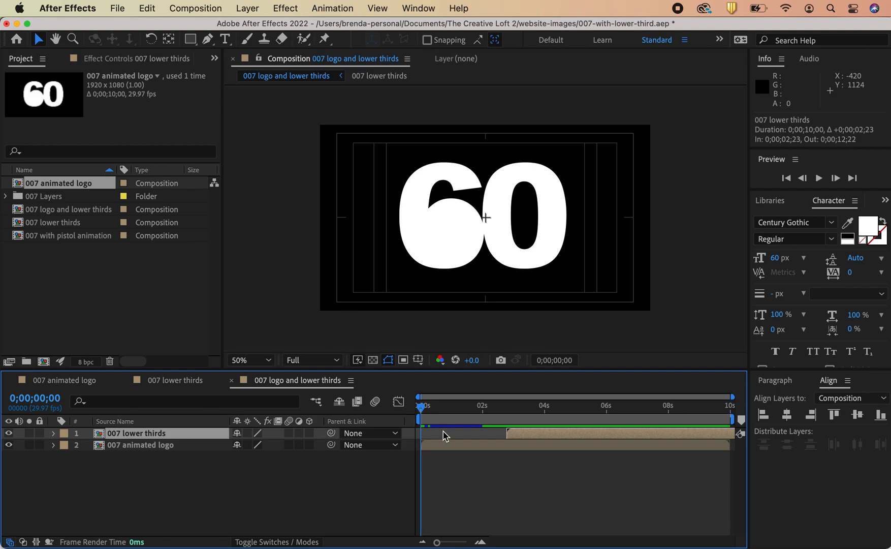
pyautogui.moveTo(421, 409); pyautogui.dragTo(404, 422)
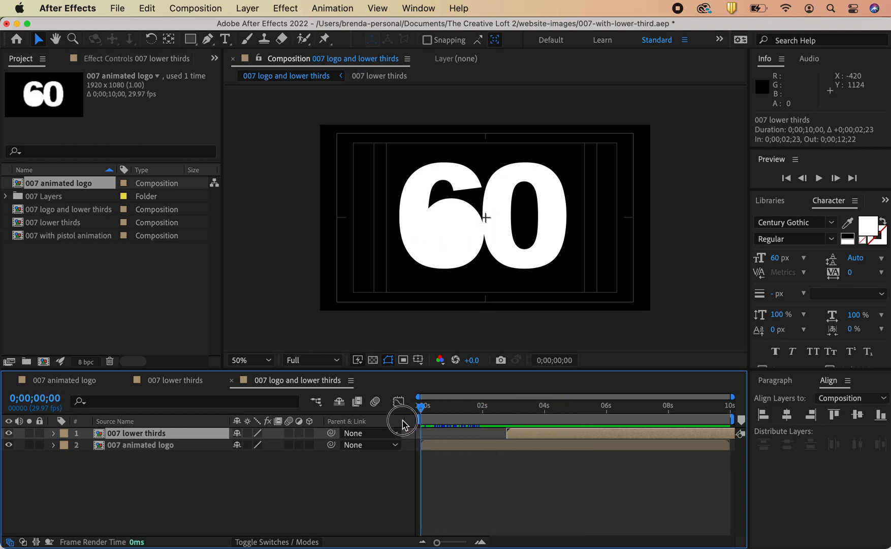
# Step: Open the 007 animated logo composition and shift the pistol white and both pistol animation layers to start at about 0;00;00;25
pyautogui.click(440, 212)
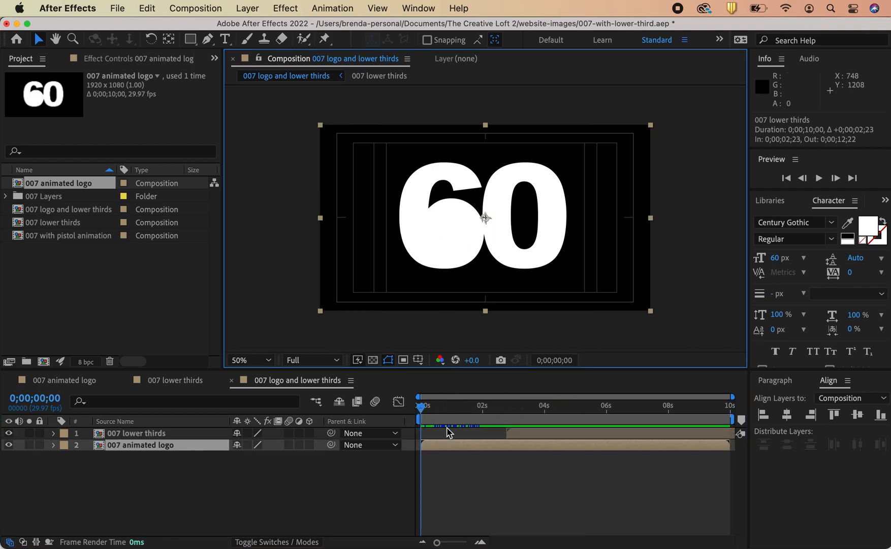
pyautogui.moveTo(421, 409); pyautogui.dragTo(450, 413)
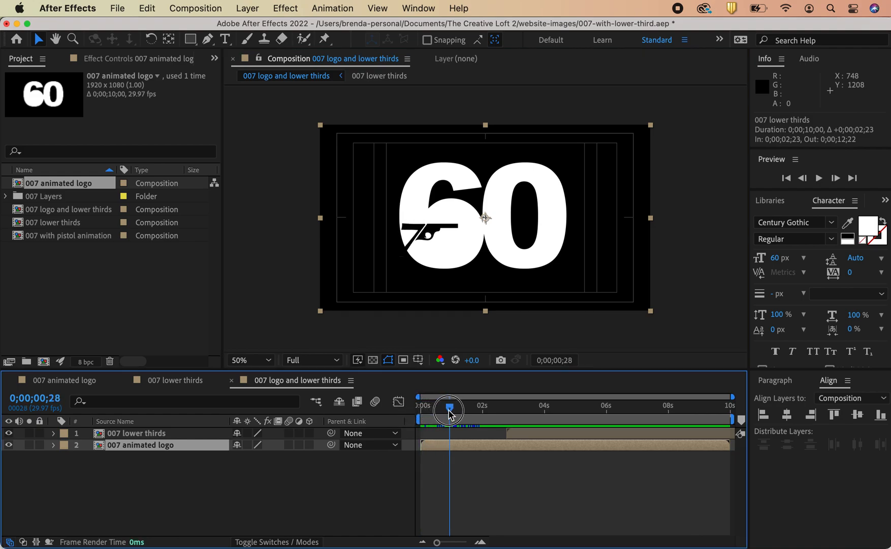
pyautogui.doubleClick(451, 443)
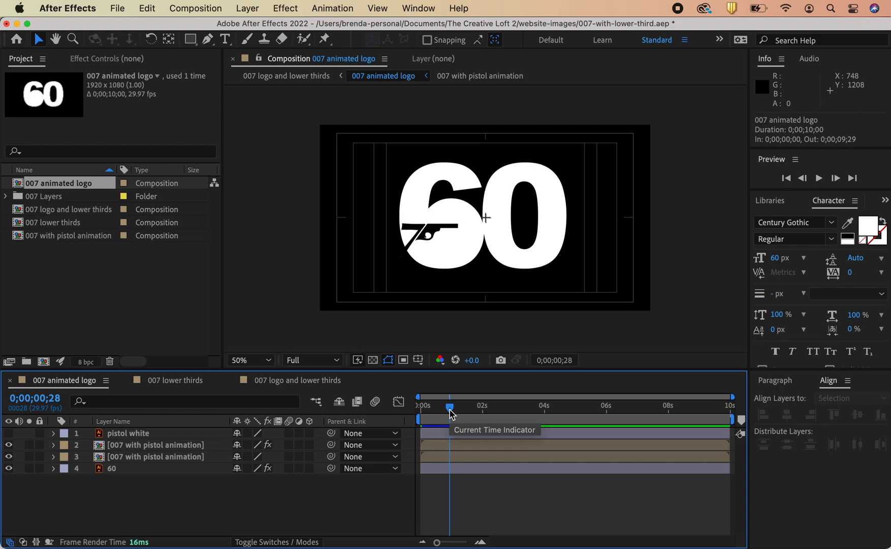
pyautogui.click(435, 436)
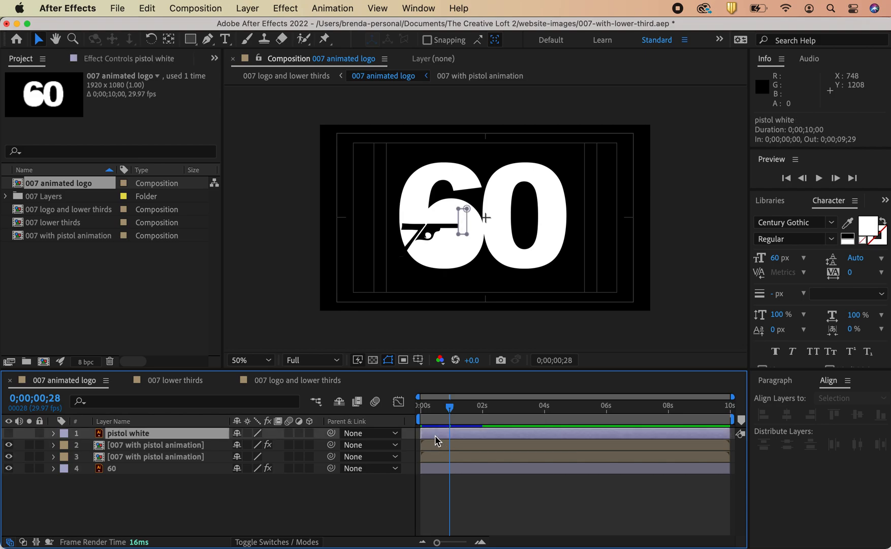
pyautogui.keyDown('shift'); pyautogui.click(459, 460); pyautogui.keyUp('shift')
pyautogui.moveTo(456, 464); pyautogui.dragTo(481, 456)
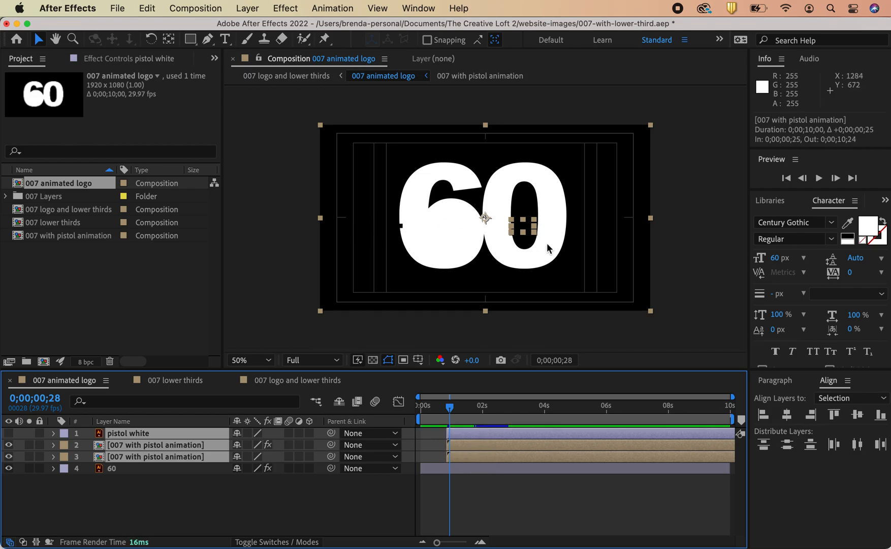
# Step: Fade in the 60 layer with Opacity keyframes of 0% at the first frame and 100% at about 0;00;00;18
pyautogui.click(483, 337)
pyautogui.moveTo(450, 406); pyautogui.dragTo(418, 408)
pyautogui.click(421, 249)
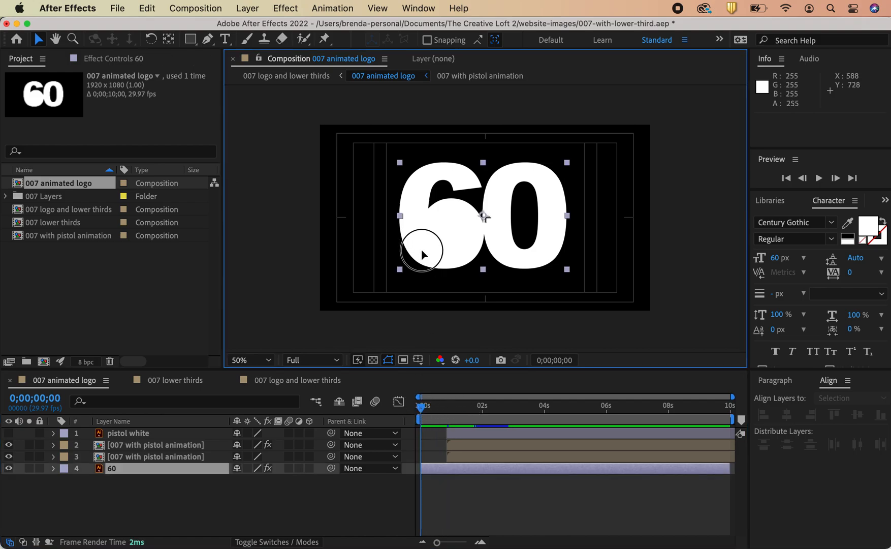
pyautogui.press('t')
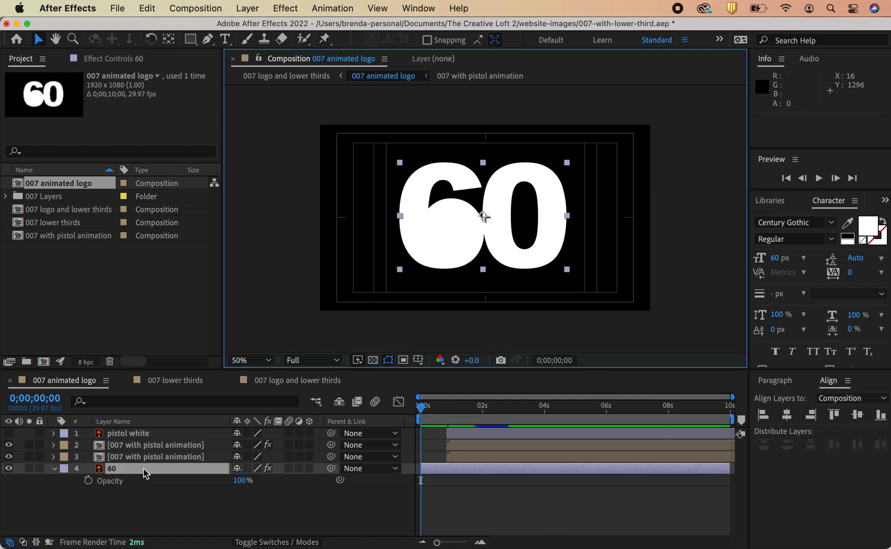
pyautogui.click(88, 480)
pyautogui.moveTo(419, 481); pyautogui.dragTo(430, 482)
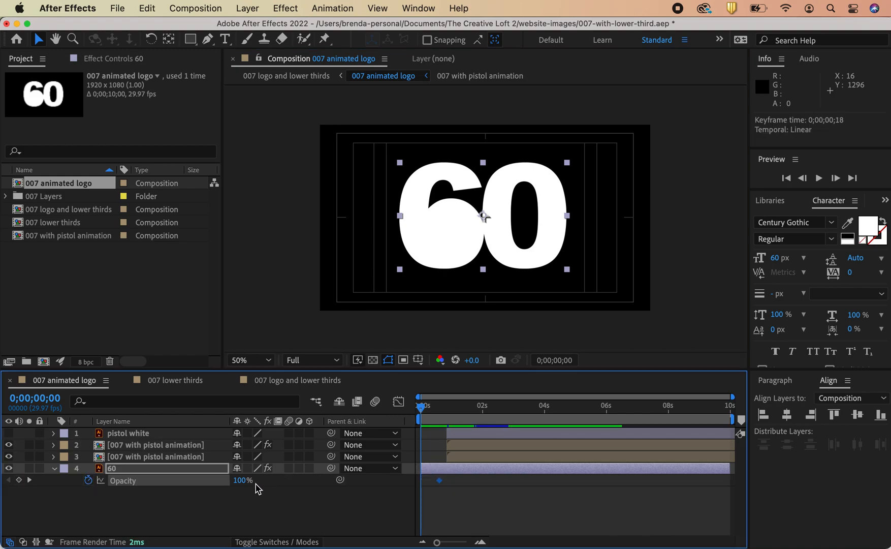
pyautogui.moveTo(237, 481); pyautogui.dragTo(66, 513)
pyautogui.click(508, 527)
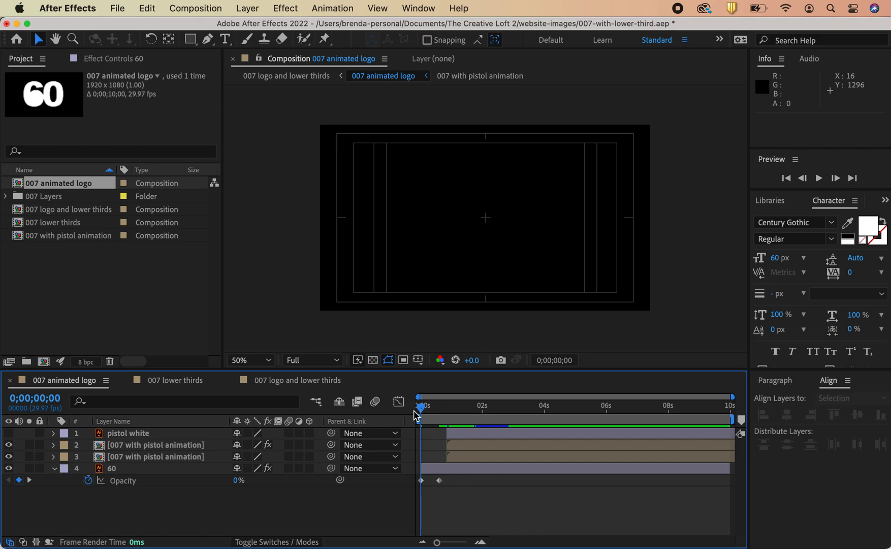
# Step: Return to the 007 logo and lower thirds composition and add Position and Scale keyframes to the logo layer at 0;00;03;01
pyautogui.moveTo(421, 407); pyautogui.dragTo(513, 413)
pyautogui.click(284, 386)
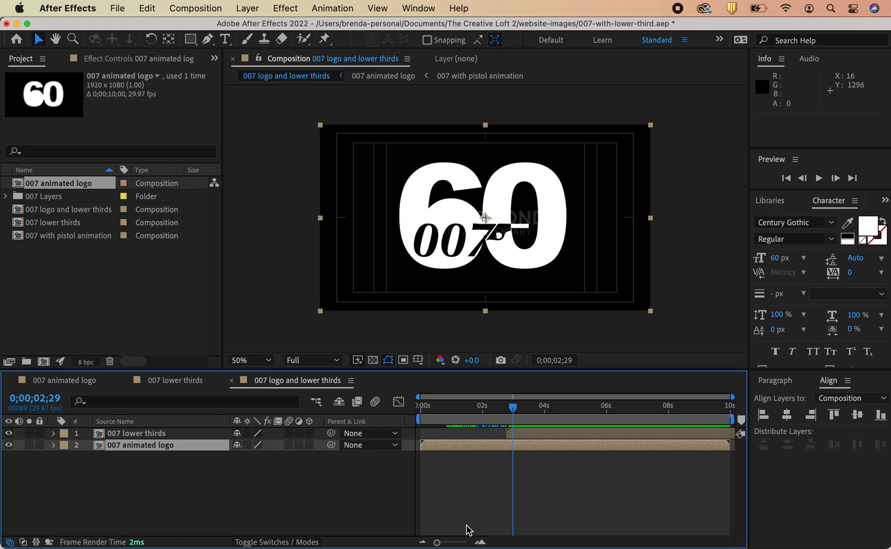
pyautogui.moveTo(513, 409); pyautogui.dragTo(515, 434)
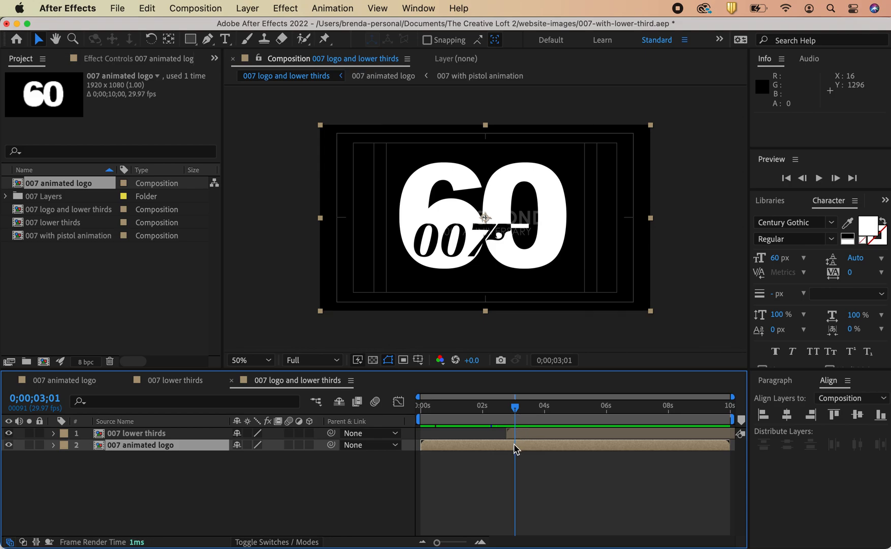
pyautogui.click(54, 445)
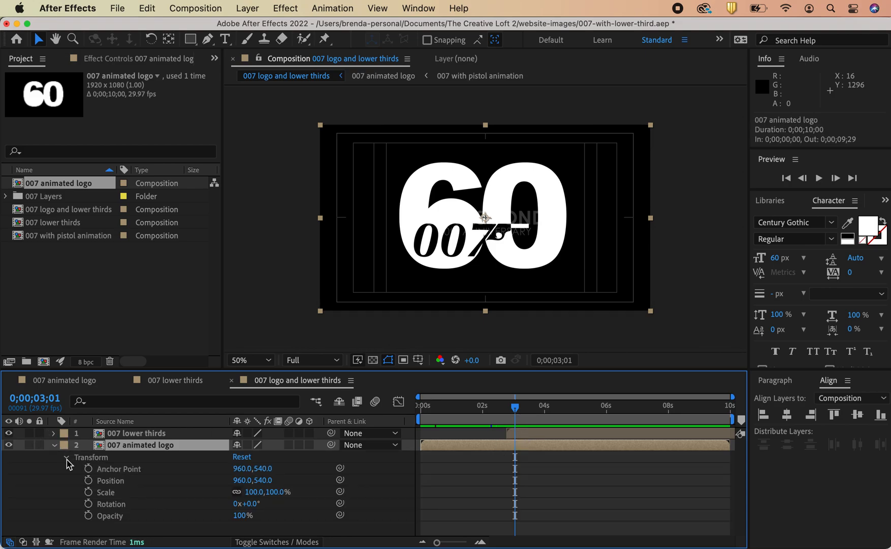
pyautogui.click(89, 492)
pyautogui.click(88, 480)
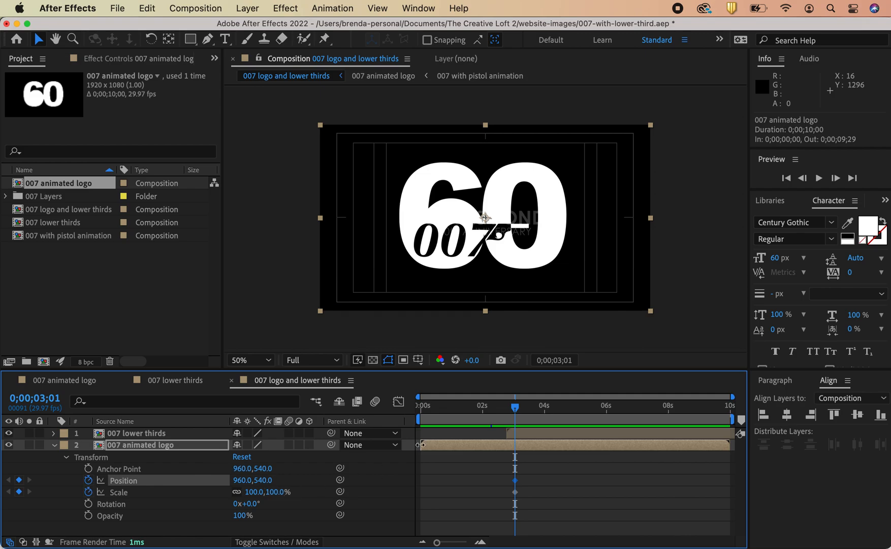
# Step: At 0;00;03;29, scale the logo layer to 34.2% and move it to position 560, 868 in the lower left
pyautogui.moveTo(517, 412); pyautogui.dragTo(547, 414)
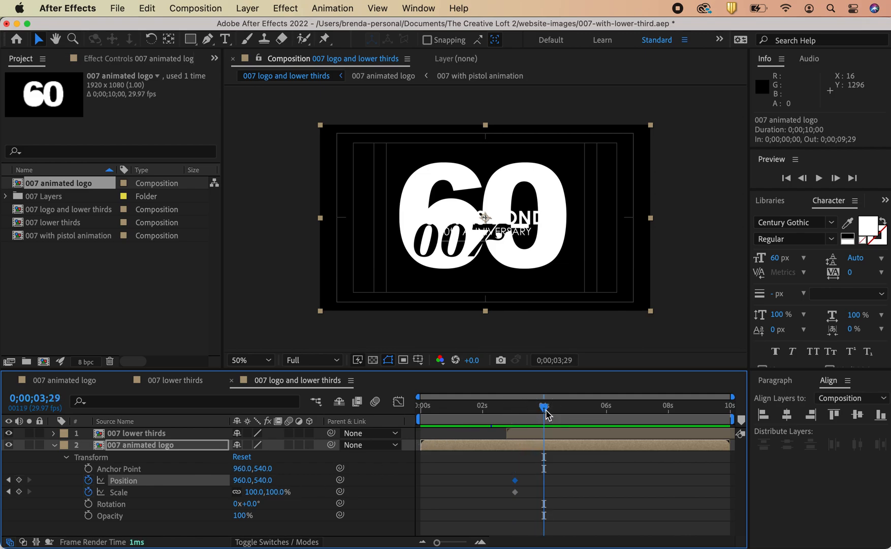
pyautogui.moveTo(650, 124); pyautogui.dragTo(544, 199)
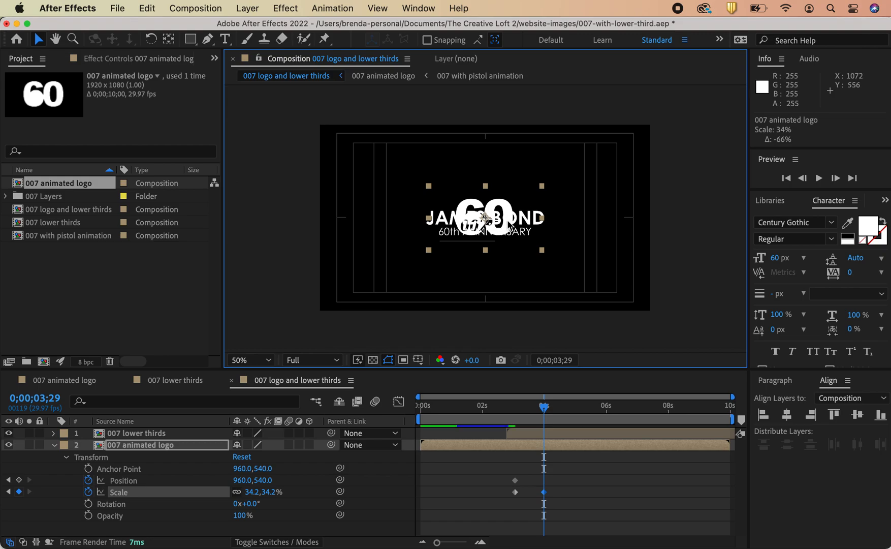
pyautogui.moveTo(502, 224); pyautogui.dragTo(438, 282)
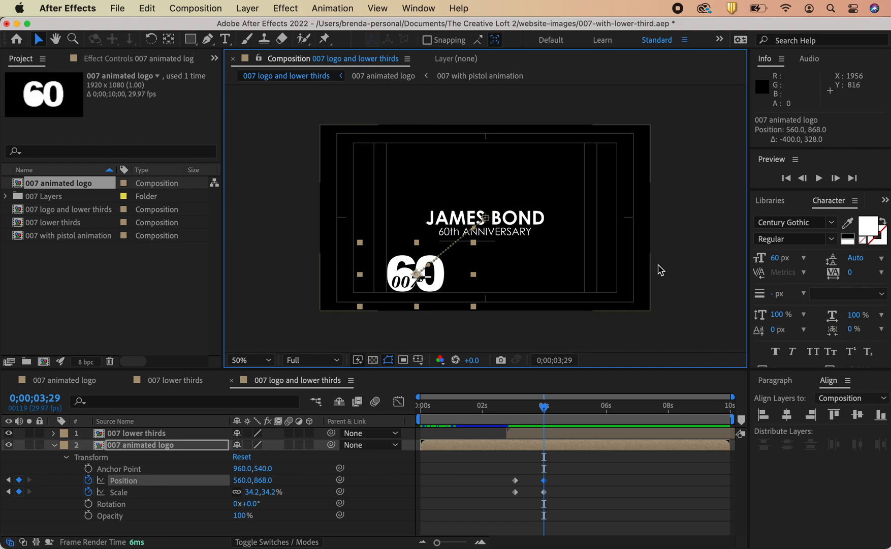
pyautogui.moveTo(544, 408)
pyautogui.mouseDown()
pyautogui.moveTo(514, 417)
pyautogui.moveTo(545, 426)
pyautogui.mouseUp()
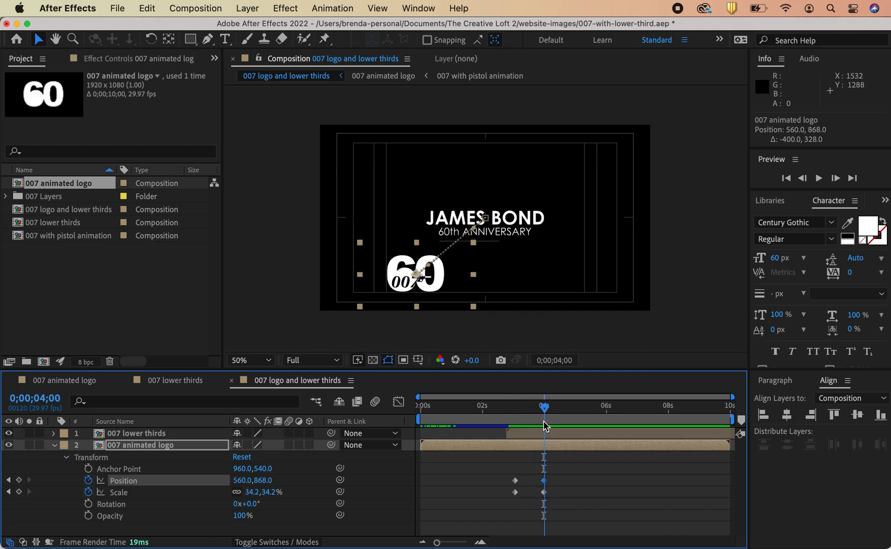
# Step: Apply Easy Ease to the logo layer's Position and Scale keyframes
pyautogui.moveTo(555, 503); pyautogui.dragTo(491, 478)
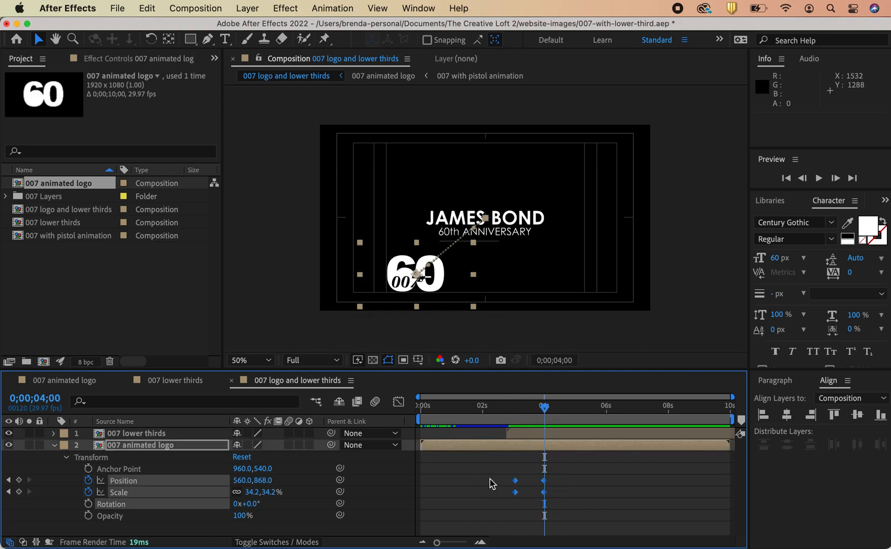
pyautogui.rightClick(516, 489)
pyautogui.moveTo(553, 547)
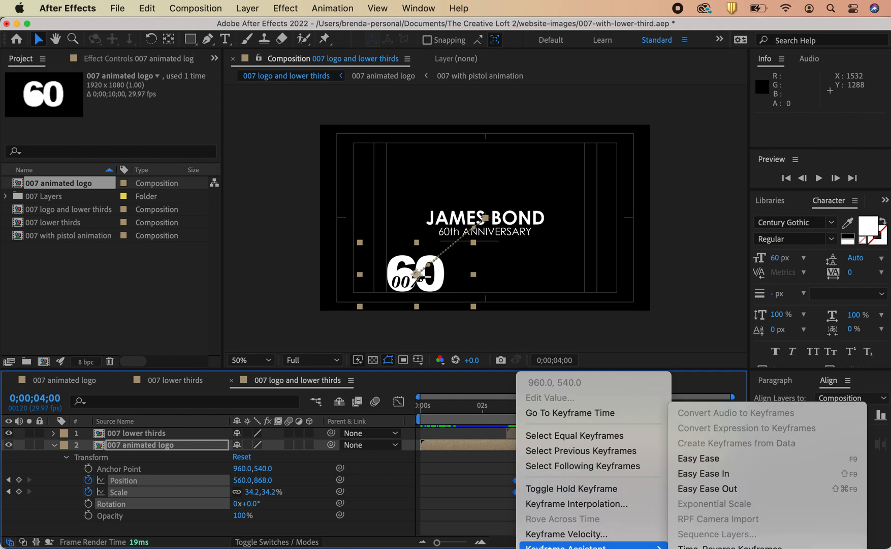
pyautogui.click(714, 458)
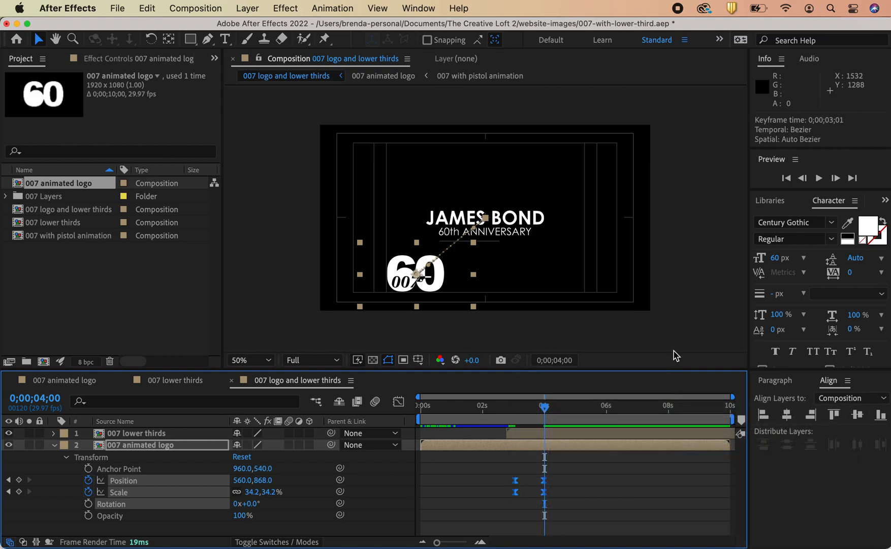
# Step: Scrub through the logo's shrinking animation and zoom the viewer in and out to inspect it
pyautogui.moveTo(545, 407); pyautogui.dragTo(523, 420)
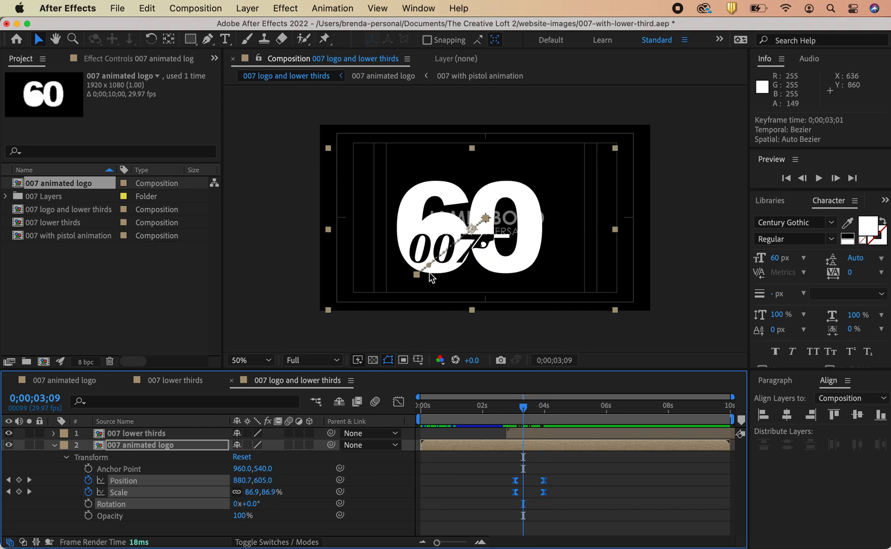
pyautogui.press('.')
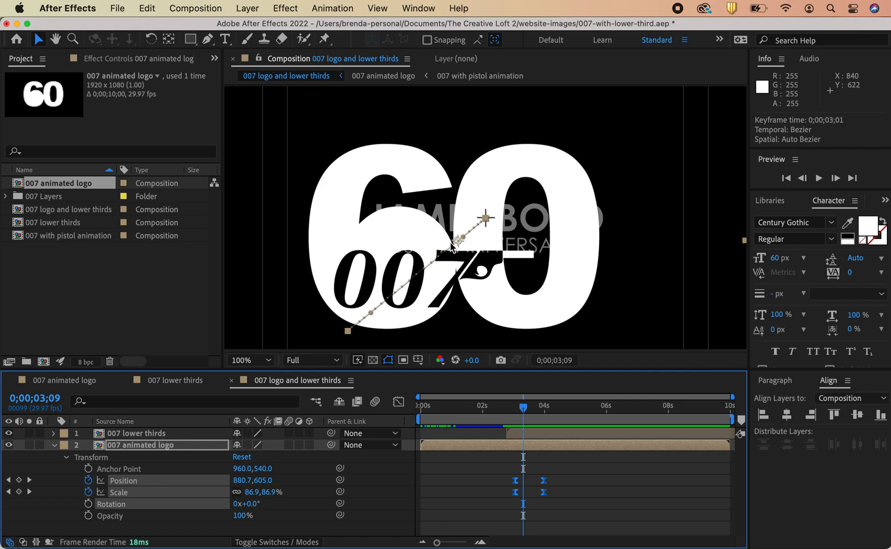
pyautogui.moveTo(525, 411); pyautogui.dragTo(545, 413)
pyautogui.press(',')
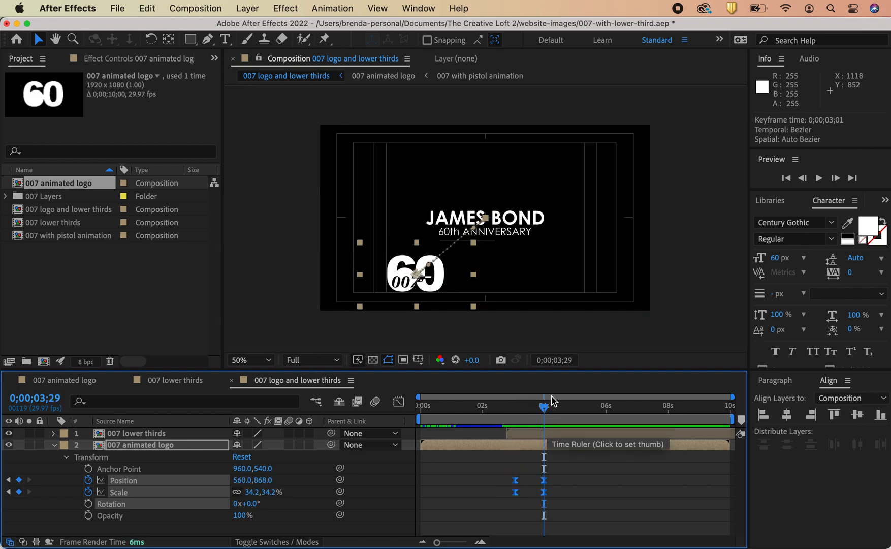
# Step: Select the 007 lower thirds layer and shift it to start at 0;00;03;29
pyautogui.click(514, 222)
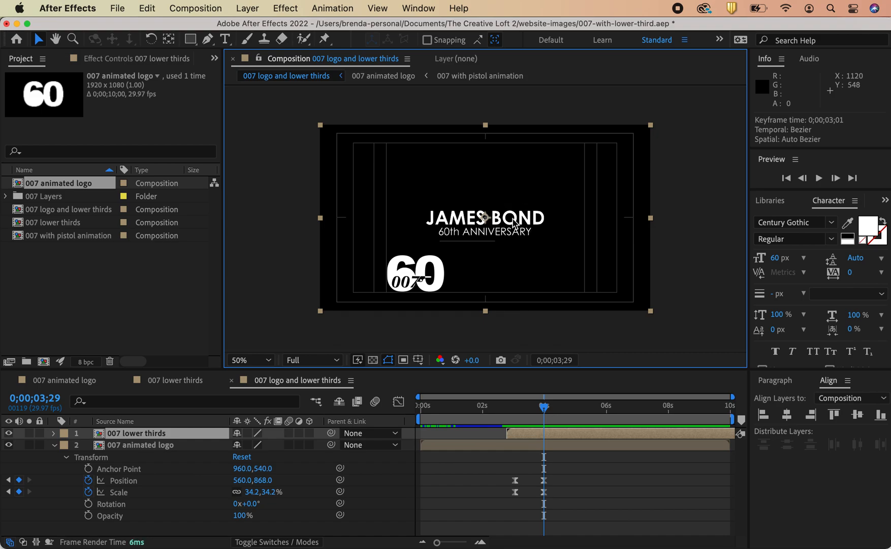
pyautogui.moveTo(545, 409)
pyautogui.mouseDown()
pyautogui.moveTo(527, 413)
pyautogui.moveTo(544, 410)
pyautogui.mouseUp()
pyautogui.click(504, 231)
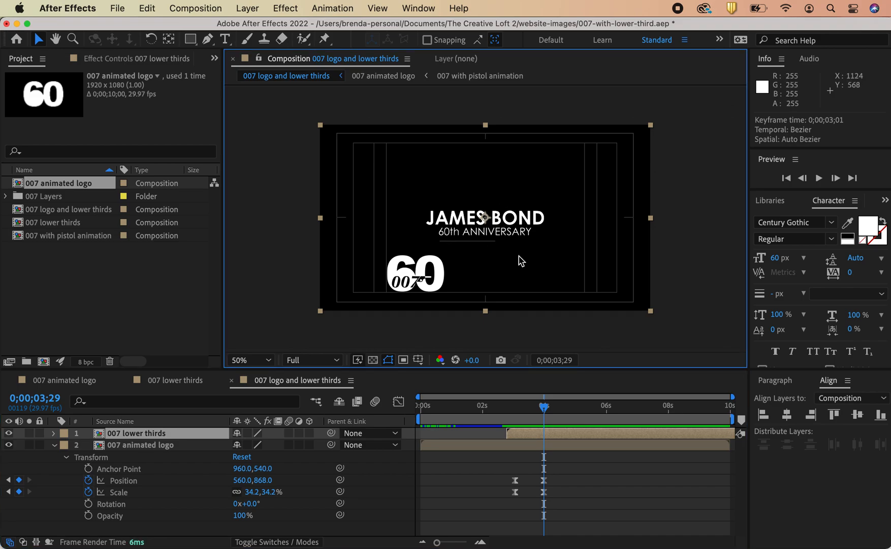
pyautogui.click(527, 436)
pyautogui.moveTo(527, 436); pyautogui.dragTo(568, 434)
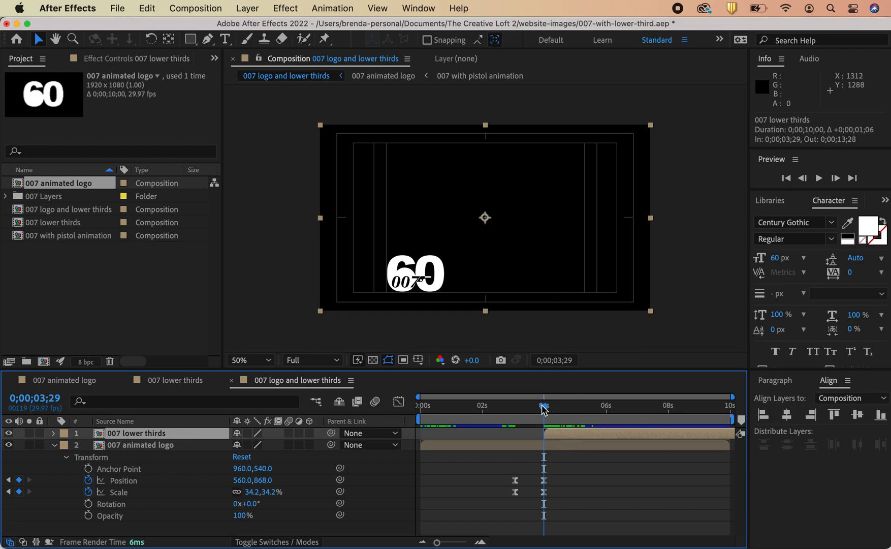
# Step: Move the lower thirds layer down beside the logo to about position 944, 812
pyautogui.moveTo(546, 409); pyautogui.dragTo(582, 410)
pyautogui.moveTo(651, 125); pyautogui.dragTo(580, 178)
pyautogui.moveTo(509, 229); pyautogui.dragTo(507, 269)
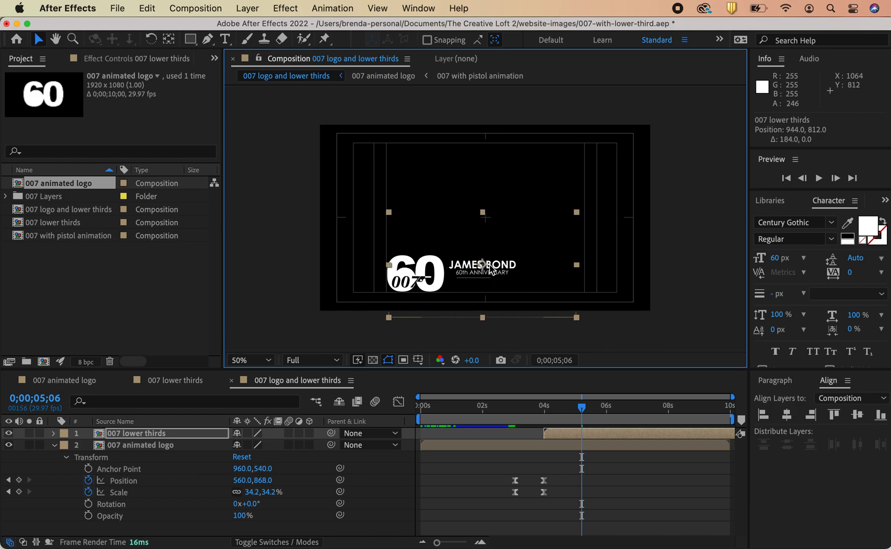
# Step: Open the 007 lower thirds composition and nudge the JAMES BOND text right to about position 1376, 580
pyautogui.click(554, 440)
pyautogui.doubleClick(589, 439)
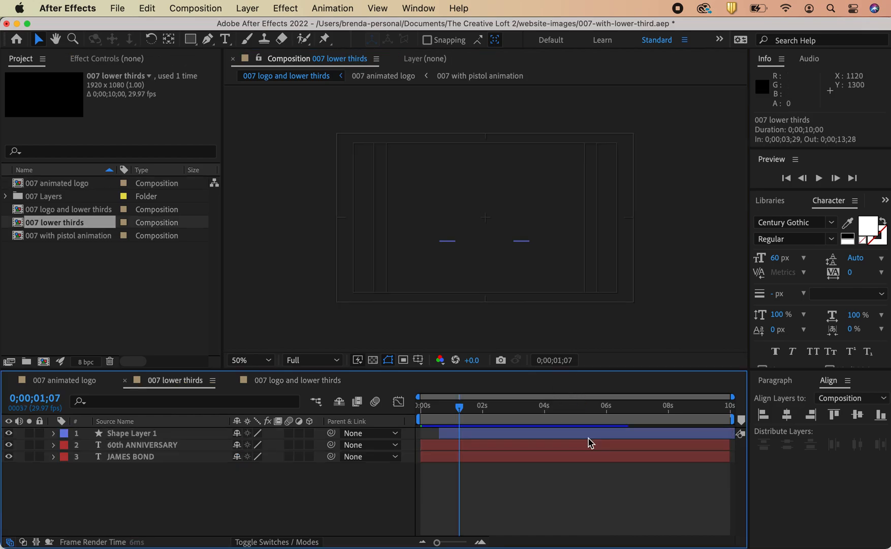
pyautogui.click(493, 226)
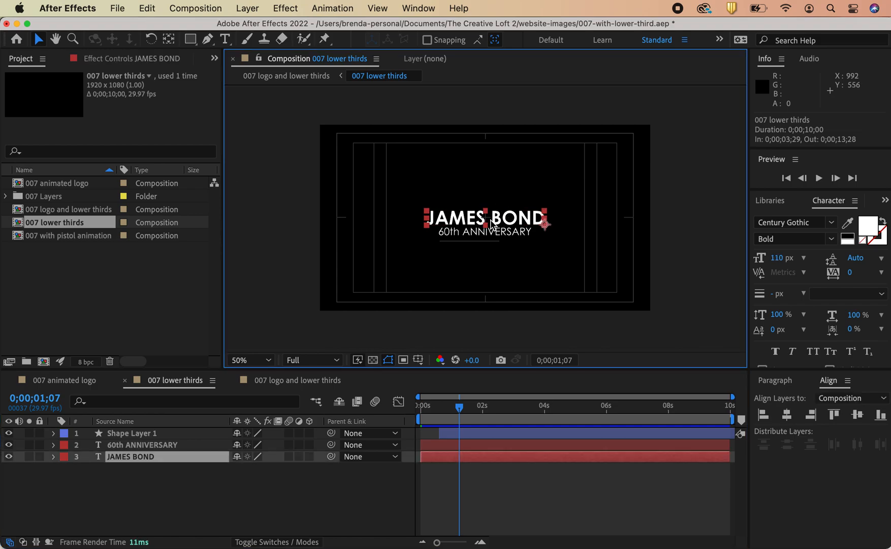
pyautogui.hotkey('shift', 'Right')
pyautogui.hotkey('shift', 'Right')
pyautogui.hotkey('shift', 'Right')
pyautogui.hotkey('shift', 'Right')
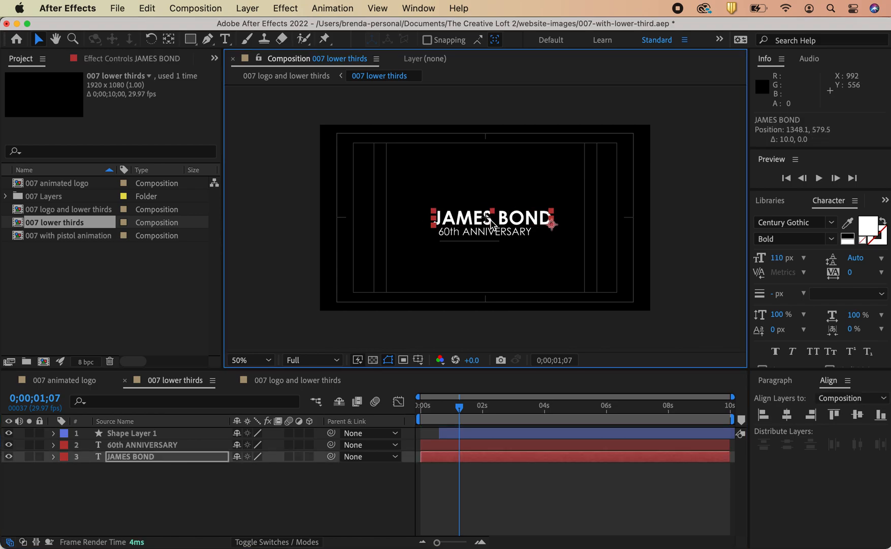
pyautogui.press('Right')
pyautogui.press('Right')
pyautogui.press('Right')
pyautogui.press('Right')
pyautogui.press('Right')
pyautogui.press('Right')
pyautogui.press('Right')
pyautogui.press('Right')
pyautogui.press('Right')
pyautogui.press('Right')
pyautogui.press('Right')
pyautogui.press('Right')
pyautogui.press('Right')
pyautogui.press('Right')
pyautogui.press('Right')
pyautogui.press('Right')
pyautogui.press('Right')
pyautogui.press('Right')
pyautogui.press('Right')
pyautogui.press('Right')
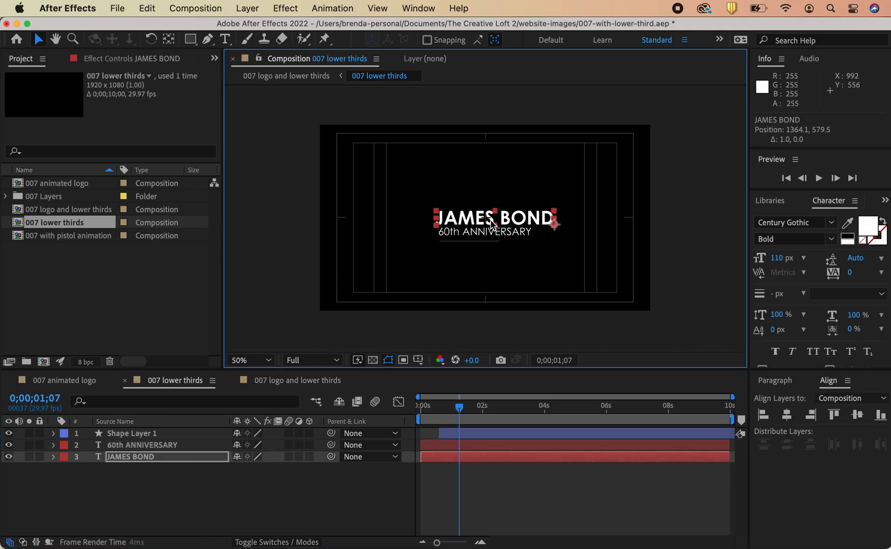
pyautogui.press('Left')
pyautogui.press('Left')
pyautogui.press('Left')
pyautogui.press('Left')
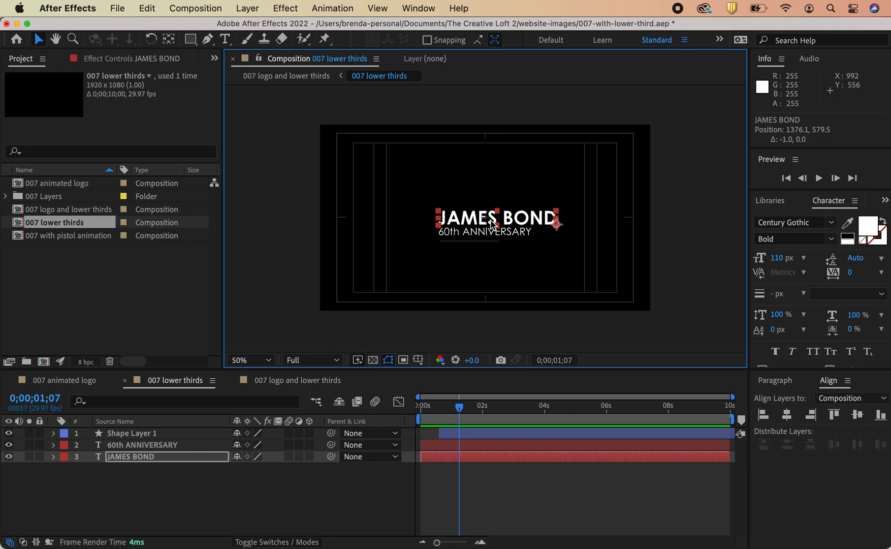
# Step: Return to the 007 logo and lower thirds composition and nudge the lower thirds layer to about 888, 808
pyautogui.click(293, 381)
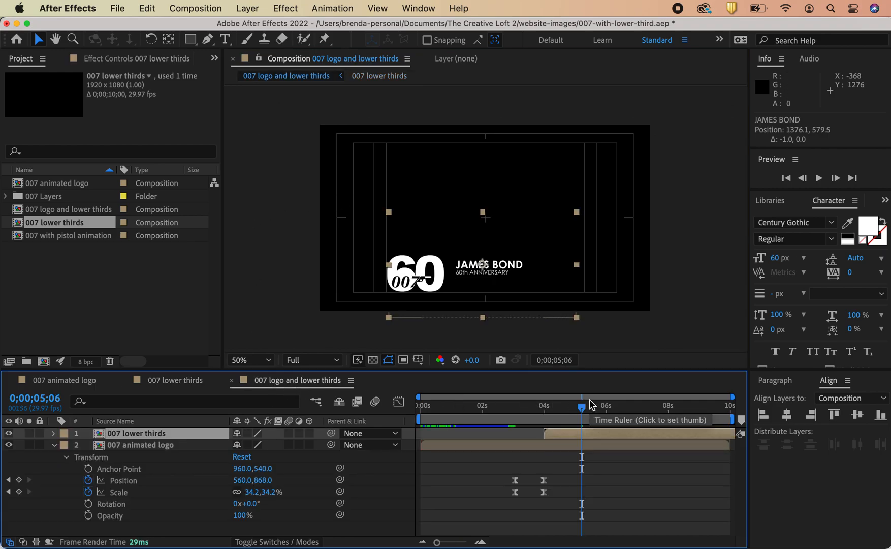
pyautogui.hotkey('shift', 'Left')
pyautogui.hotkey('shift', 'Left')
pyautogui.hotkey('shift', 'Left')
pyautogui.hotkey('shift', 'Left')
pyautogui.press('Left')
pyautogui.press('Left')
pyautogui.press('Left')
pyautogui.press('Left')
pyautogui.press('Left')
pyautogui.press('Left')
pyautogui.press('Left')
pyautogui.press('Left')
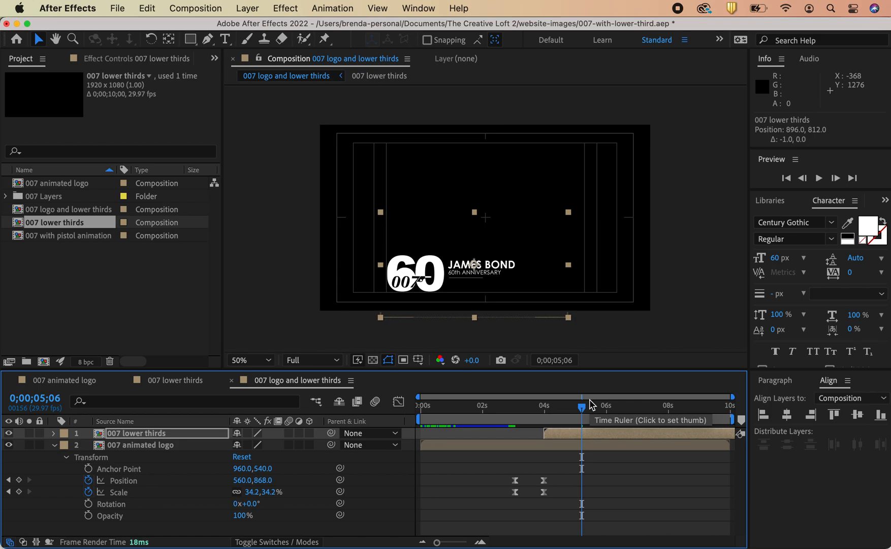
pyautogui.press('Up')
pyautogui.press('Up')
pyautogui.press('Up')
pyautogui.press('Up')
pyautogui.press('Down')
pyautogui.press('Down')
pyautogui.press('Down')
pyautogui.press('Down')
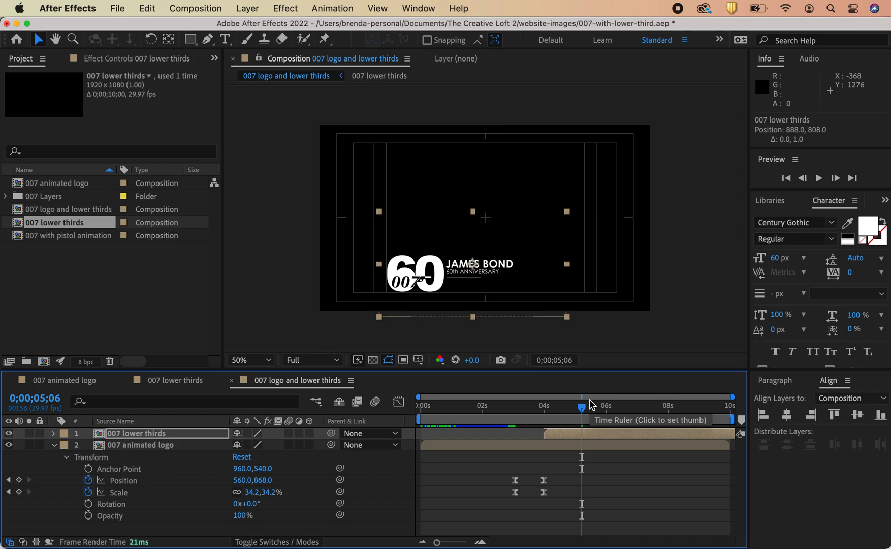
# Step: At 0;00;04;14, nudge the lower thirds layer to position 900, 808
pyautogui.moveTo(582, 409); pyautogui.dragTo(560, 450)
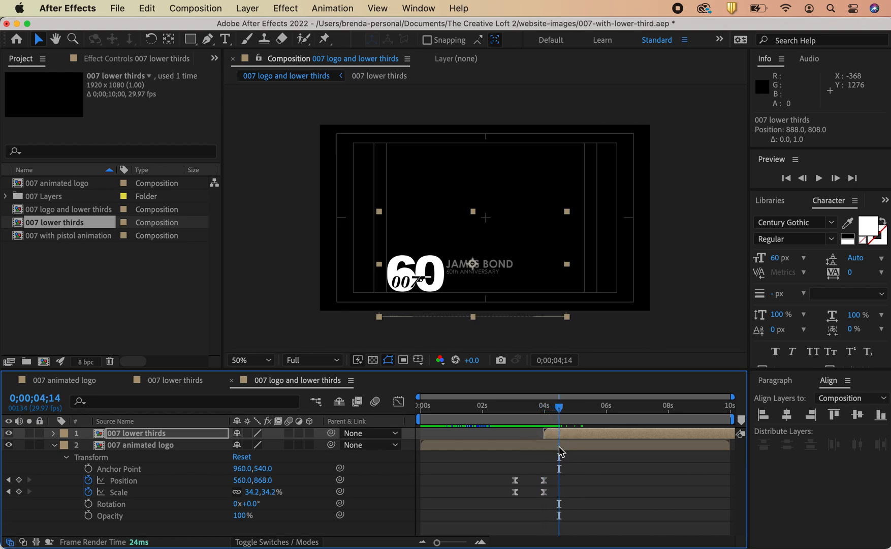
pyautogui.hotkey('shift', 'Right')
pyautogui.hotkey('shift', 'Right')
pyautogui.press('Left')
pyautogui.press('Left')
pyautogui.press('Left')
pyautogui.press('Left')
pyautogui.press('Left')
pyautogui.press('Left')
pyautogui.press('Left')
pyautogui.press('Left')
pyautogui.press('Left')
pyautogui.press('Left')
pyautogui.press('Left')
pyautogui.press('Left')
pyautogui.press('Left')
pyautogui.press('Left')
pyautogui.press('Left')
pyautogui.press('Left')
pyautogui.press('Left')
pyautogui.press('Left')
pyautogui.press('Left')
pyautogui.press('Left')
pyautogui.press('Left')
pyautogui.press('Left')
pyautogui.press('Left')
pyautogui.press('Left')
pyautogui.press('Left')
pyautogui.press('Left')
pyautogui.press('Left')
pyautogui.press('Left')
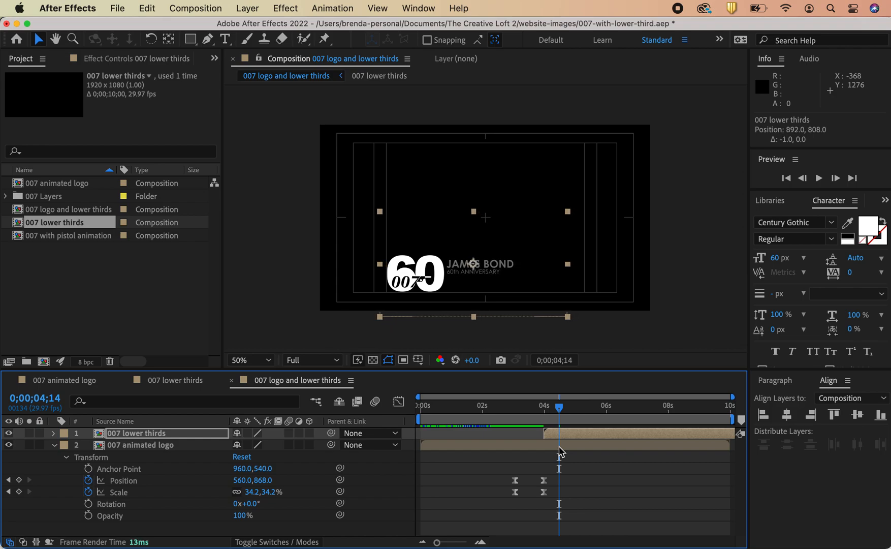
pyautogui.press('Right')
pyautogui.press('Right')
pyautogui.press('Right')
pyautogui.press('Right')
pyautogui.press('Right')
pyautogui.press('Right')
pyautogui.press('Right')
pyautogui.press('Right')
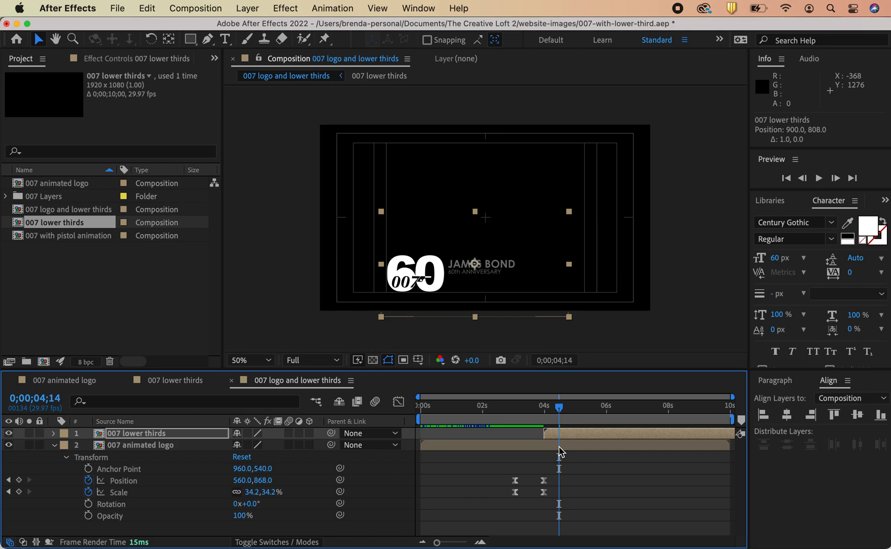
# Step: Set the composition duration to 0;00;06;00 in Composition Settings
pyautogui.moveTo(560, 409); pyautogui.dragTo(604, 420)
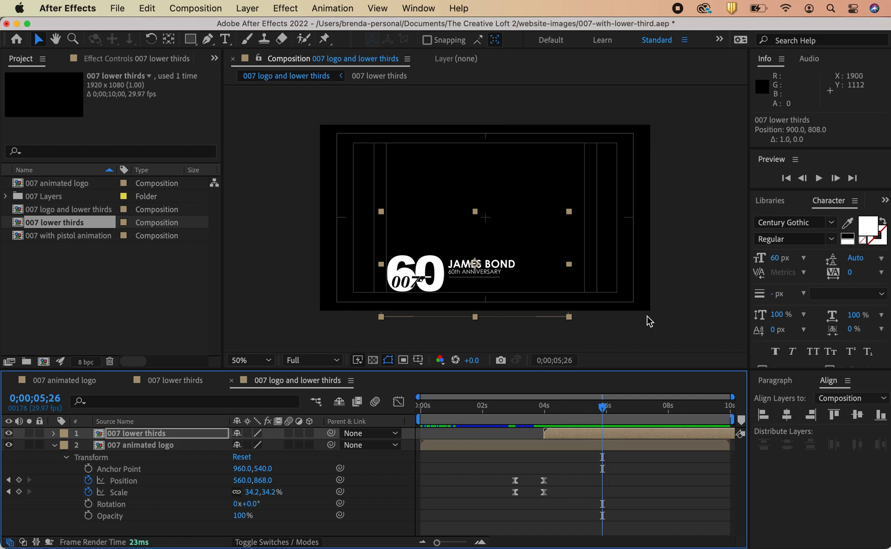
pyautogui.click(666, 330)
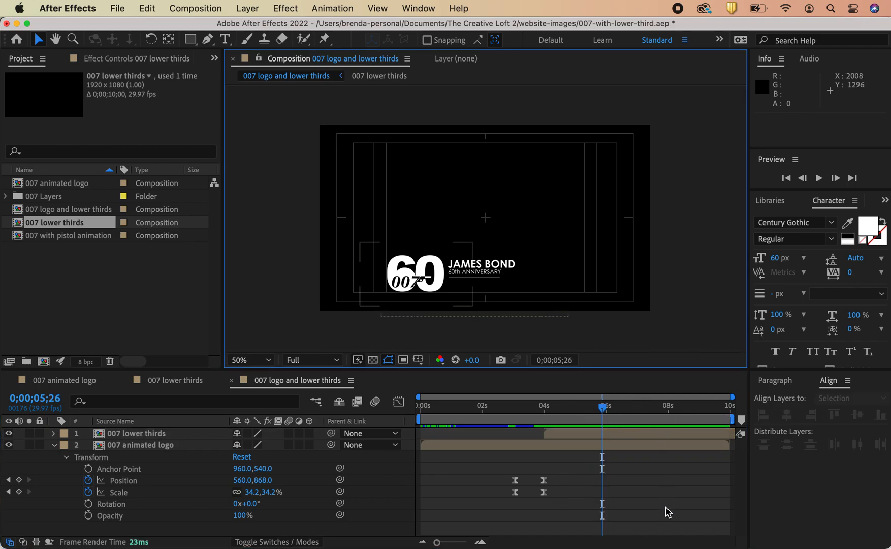
pyautogui.moveTo(608, 413)
pyautogui.mouseDown()
pyautogui.moveTo(604, 407)
pyautogui.moveTo(615, 407)
pyautogui.moveTo(608, 410)
pyautogui.mouseUp()
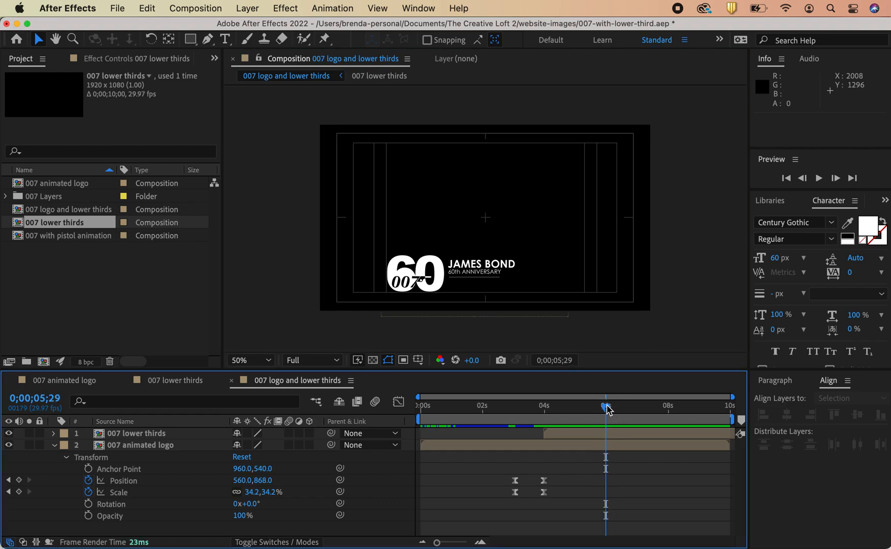
pyautogui.click(194, 9)
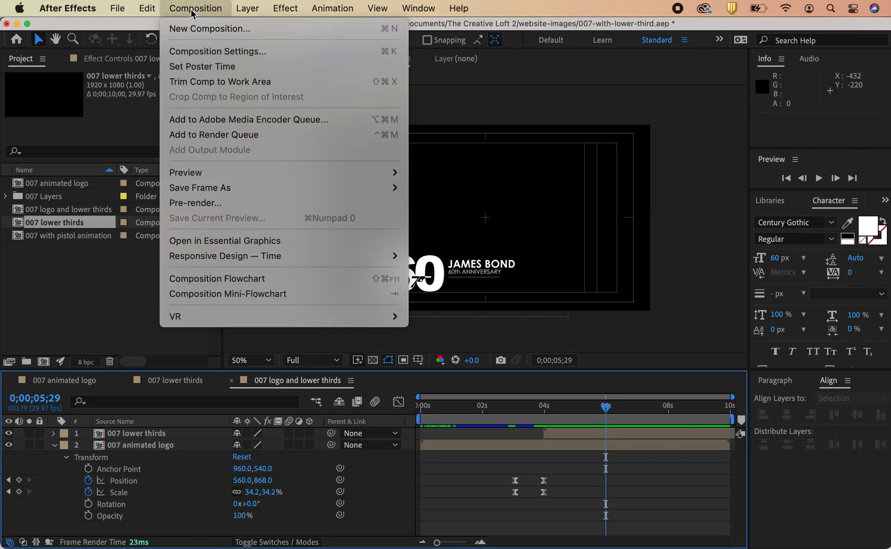
pyautogui.click(199, 57)
pyautogui.click(253, 321)
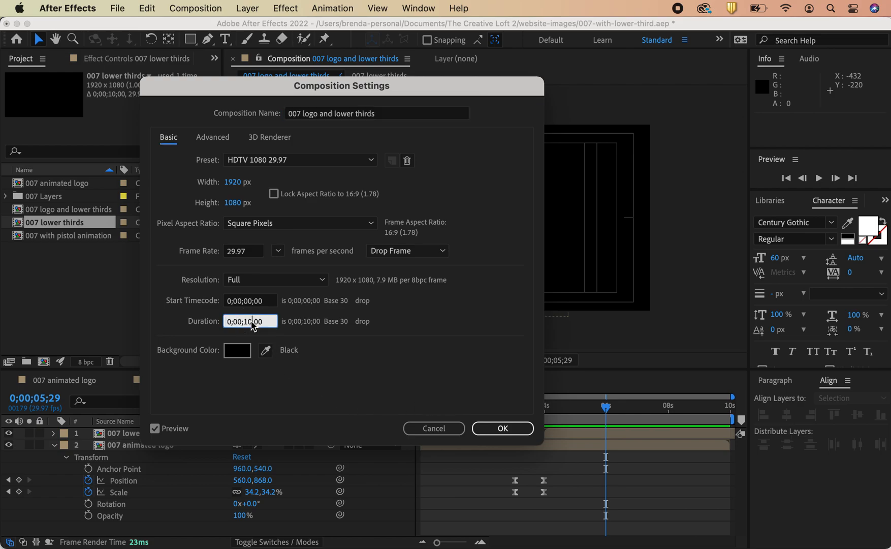
pyautogui.write('6')
pyautogui.press('Return')
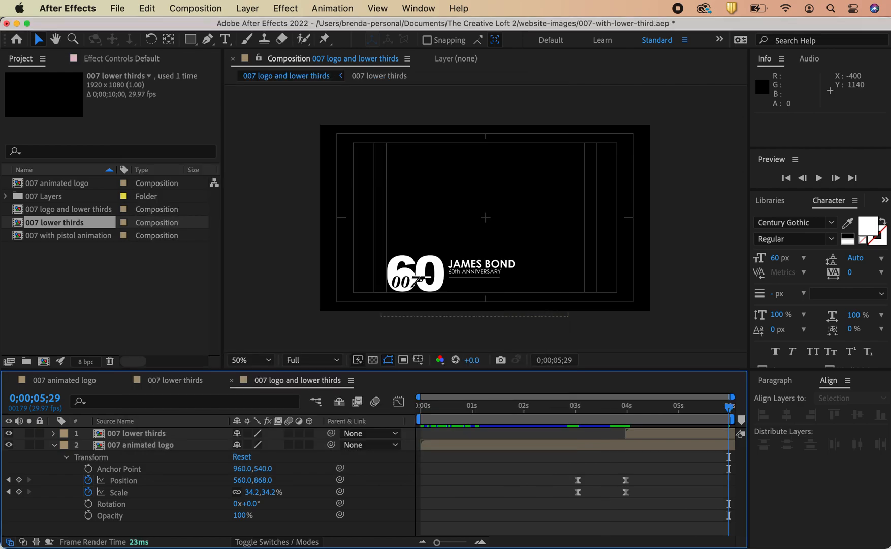
# Step: Turn off the viewer guides and play the composition from the beginning
pyautogui.press('Home')
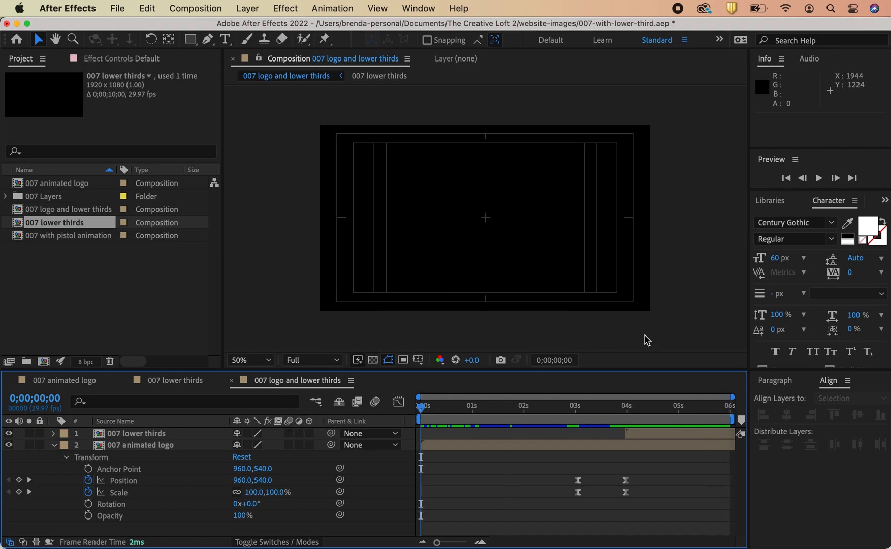
pyautogui.click(419, 359)
pyautogui.click(436, 374)
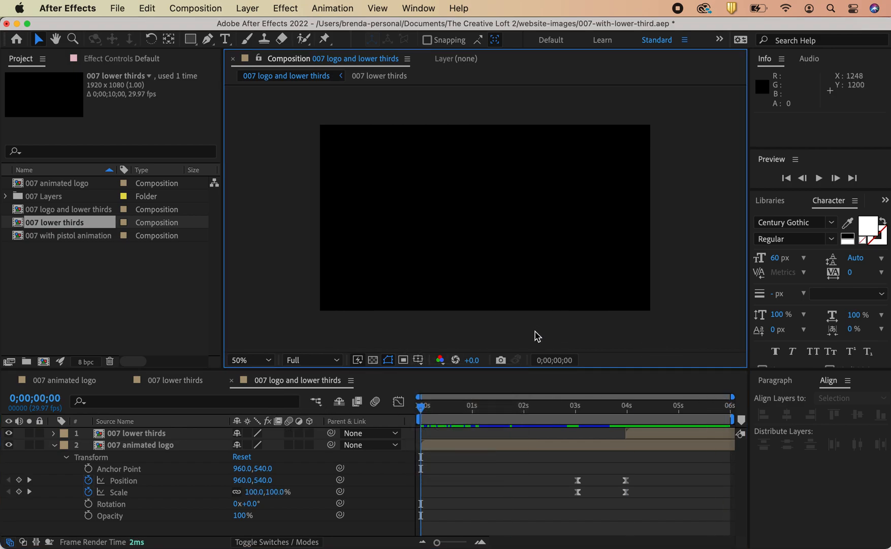
pyautogui.press('space')
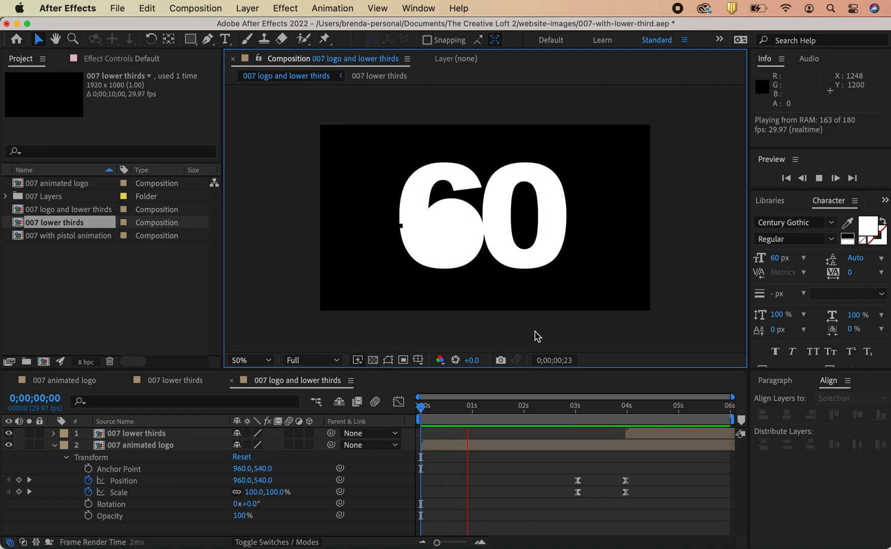